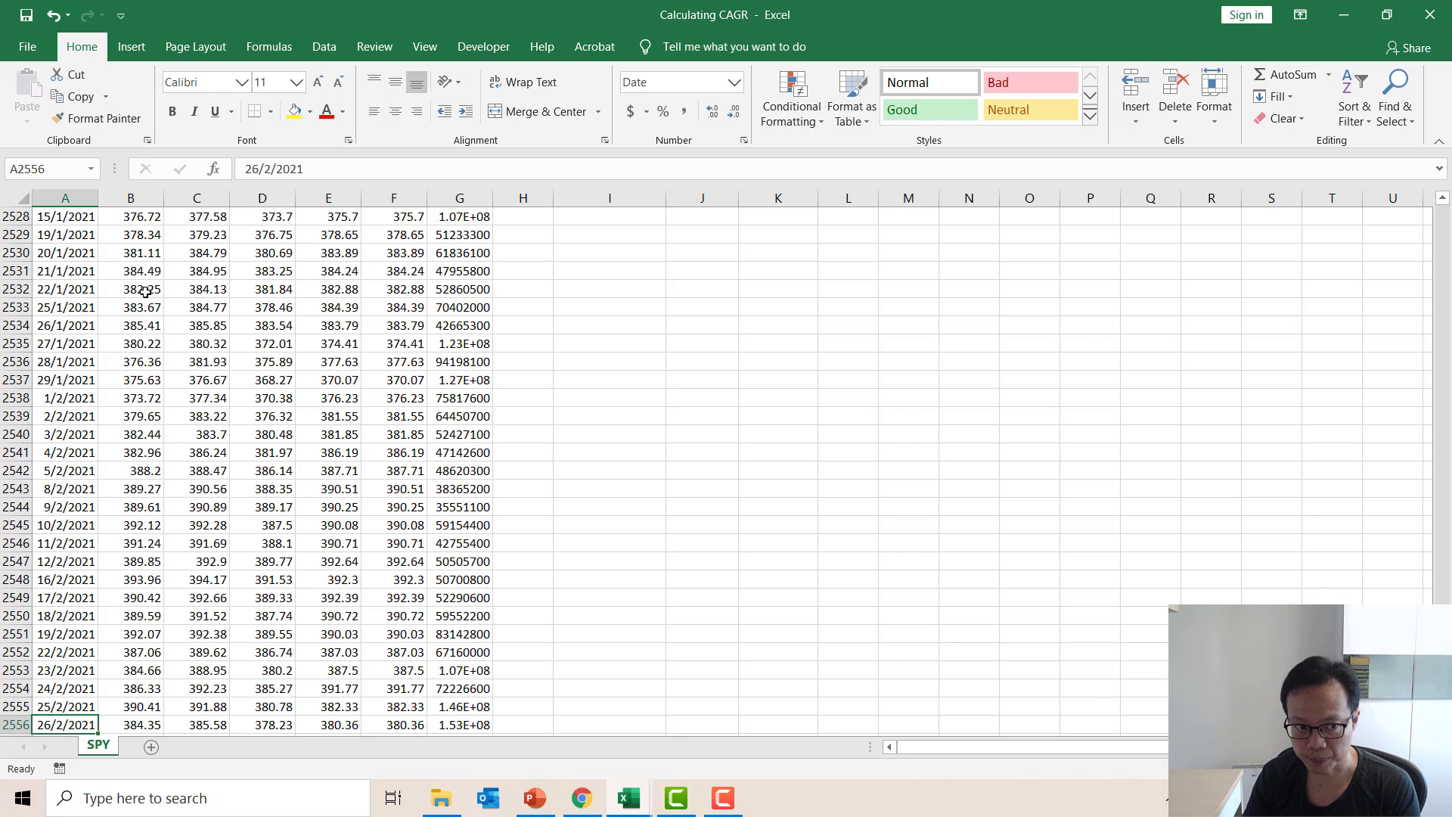
Enter the labels "Final Price" in cell I2 and "Initial Price" in cell I3, beside the SPY price data.
key(ctrl+Home)
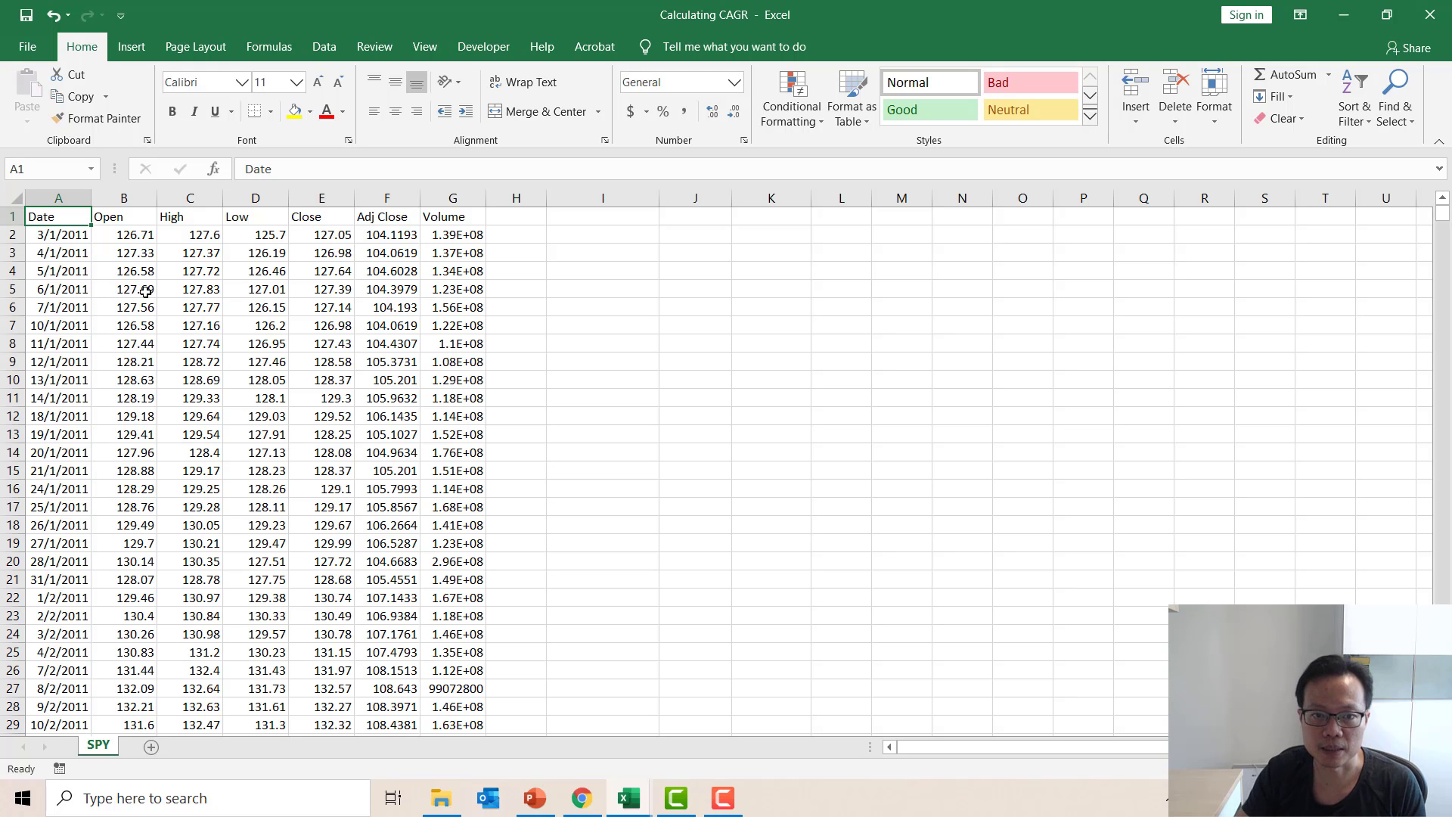
click(619, 240)
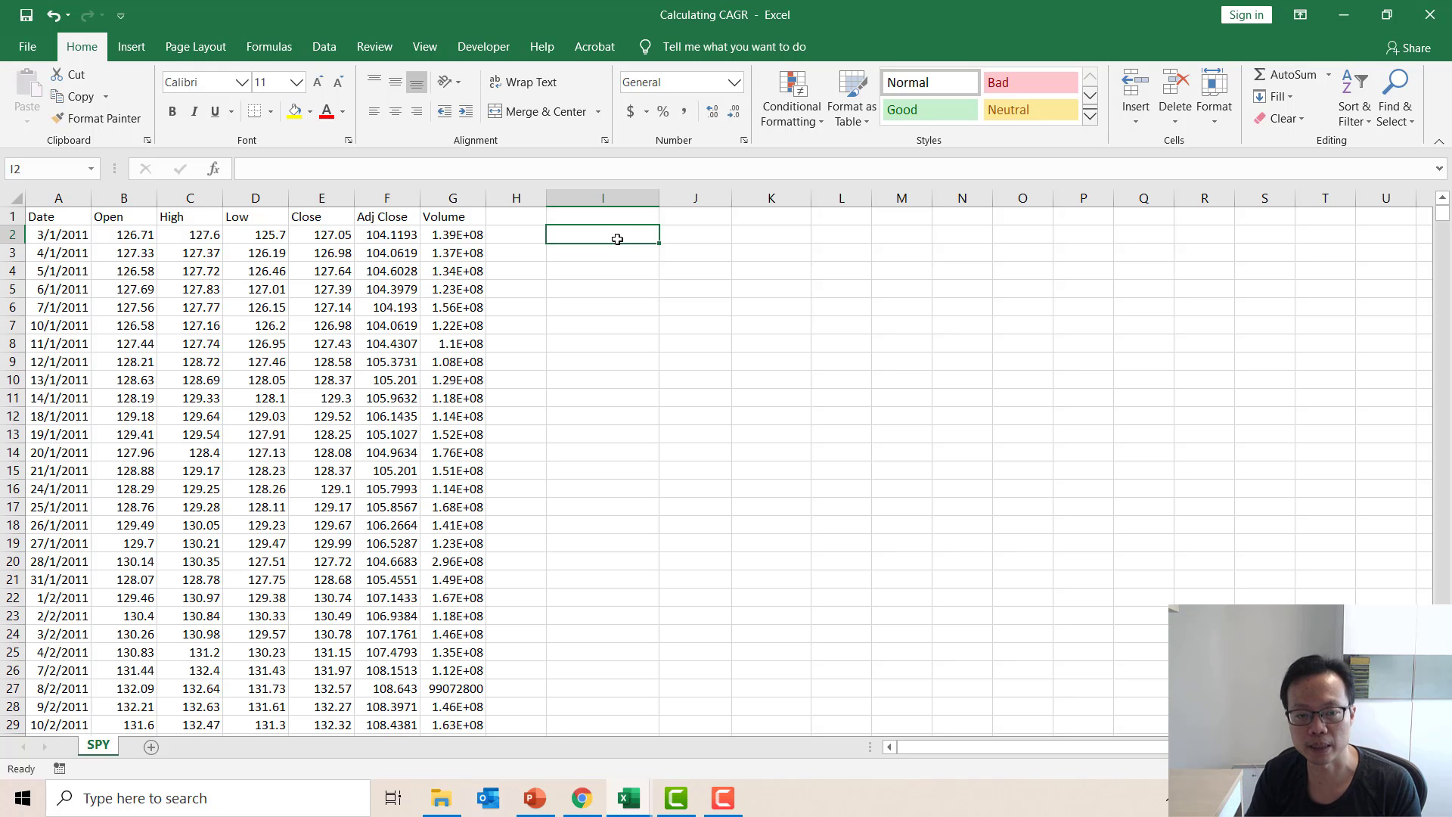
text(Final )
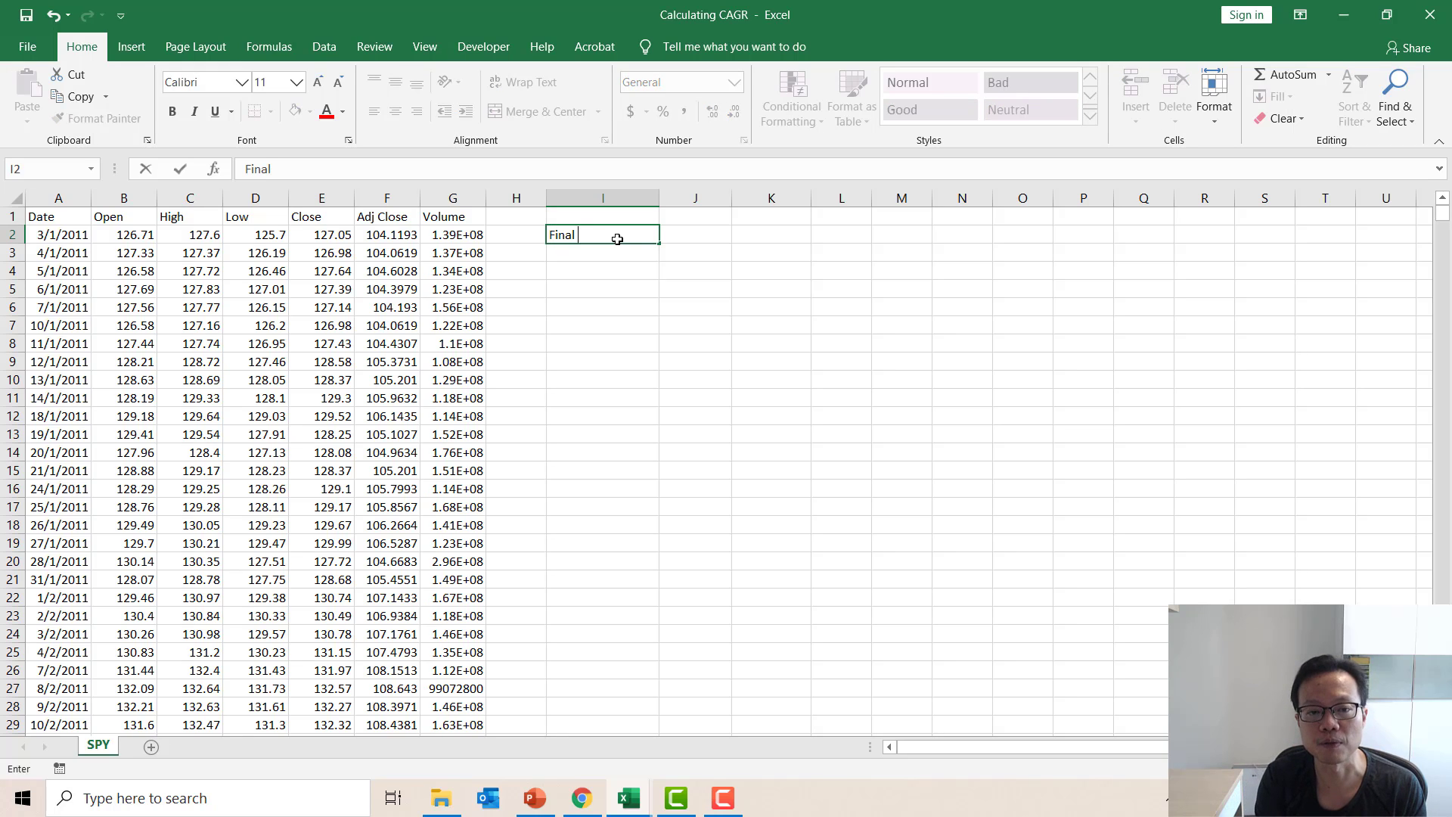
text(Price)
key(Return)
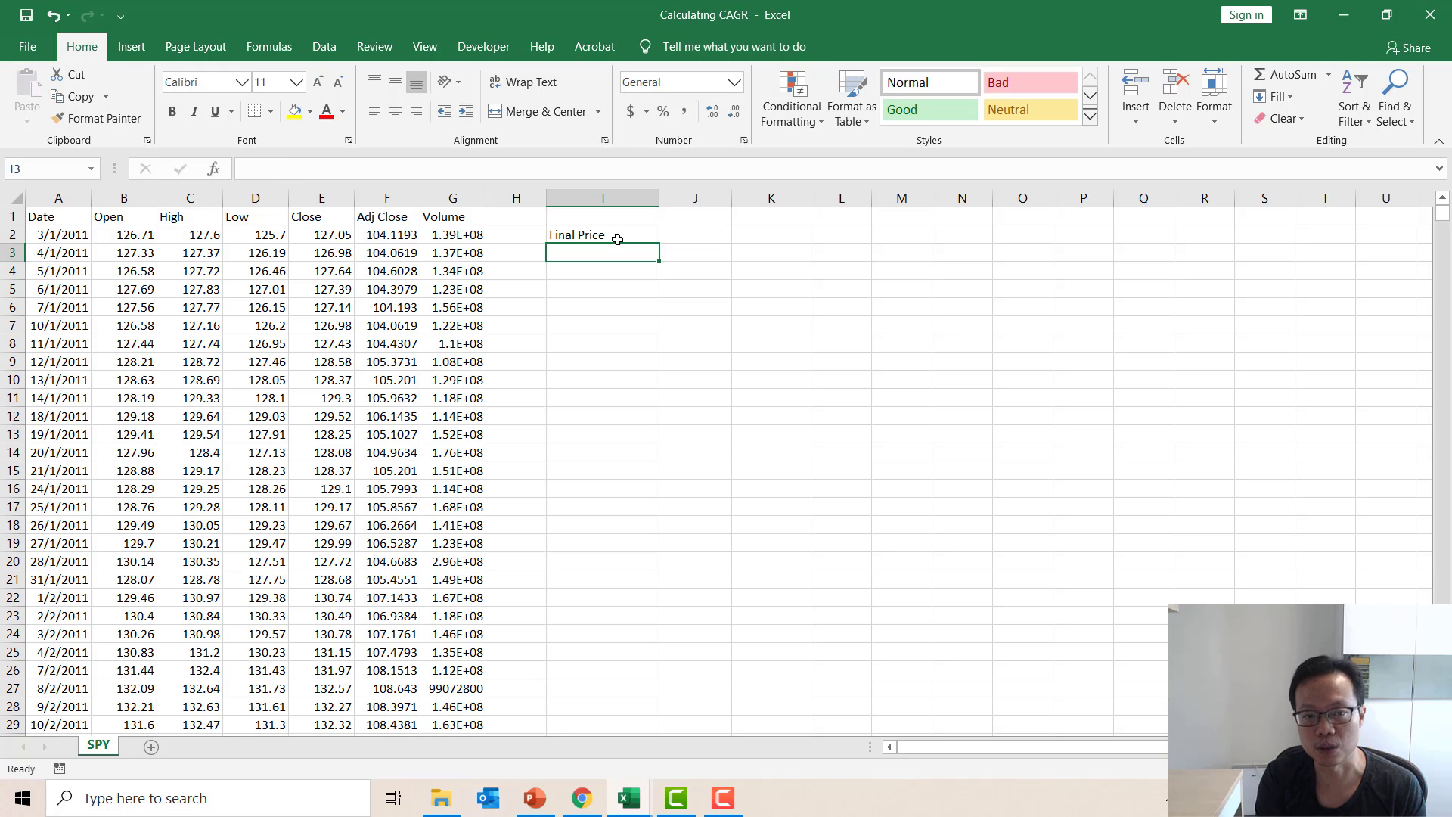
text(Initi)
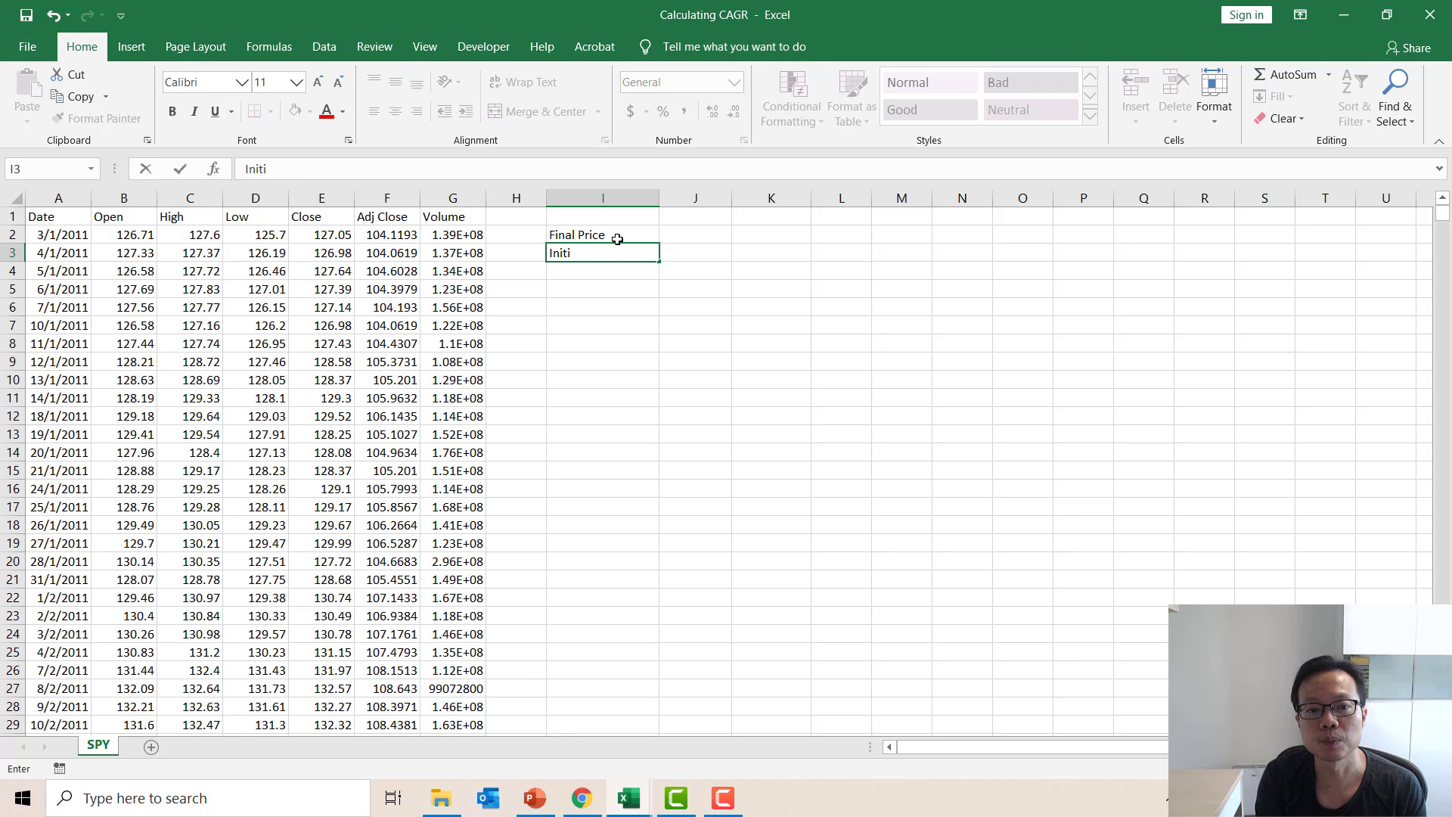
text(al Price)
key(Return)
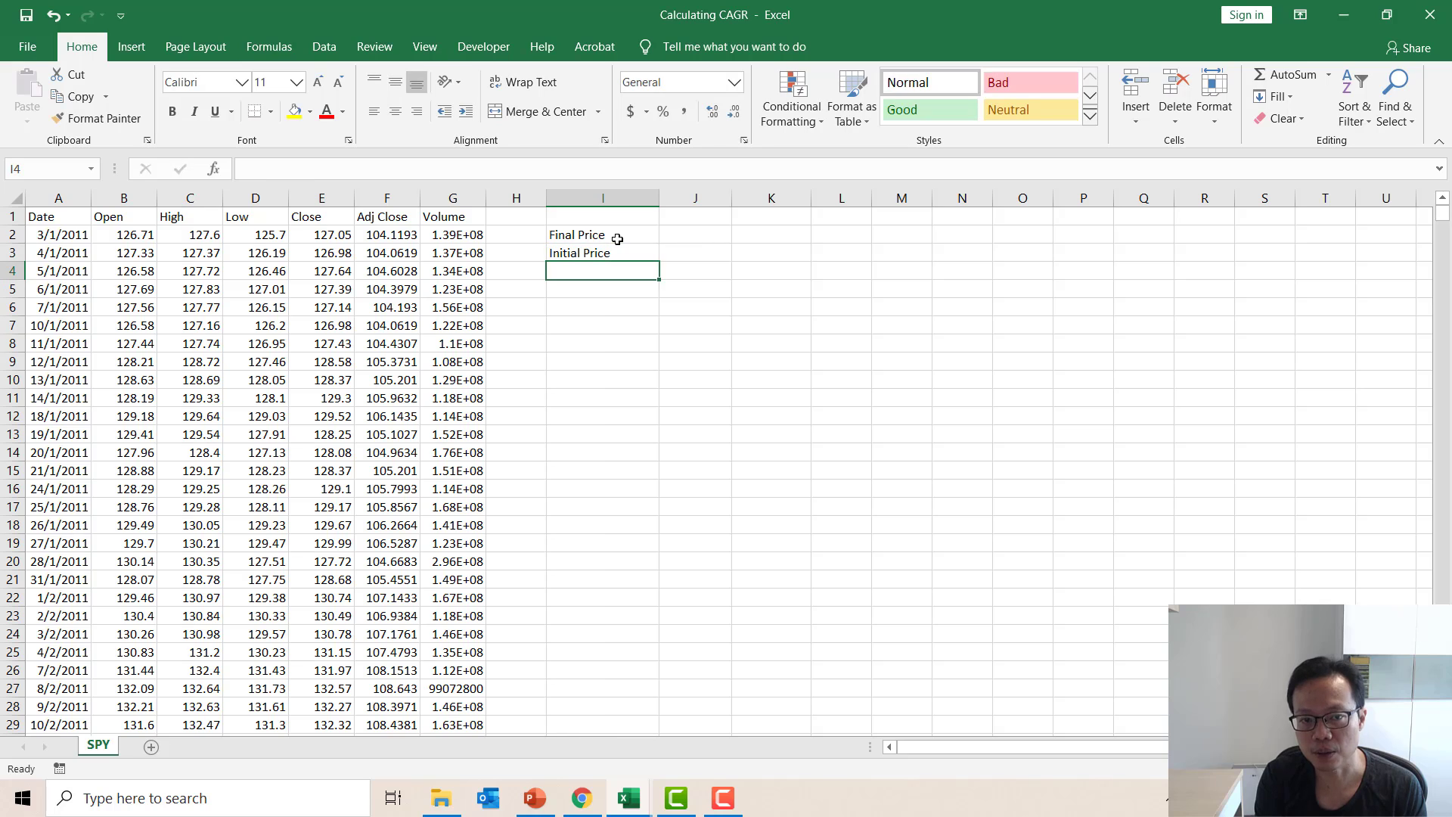
Enter the label "# Total Periods" in cell I4 below the Initial Price label.
text(#Periods)
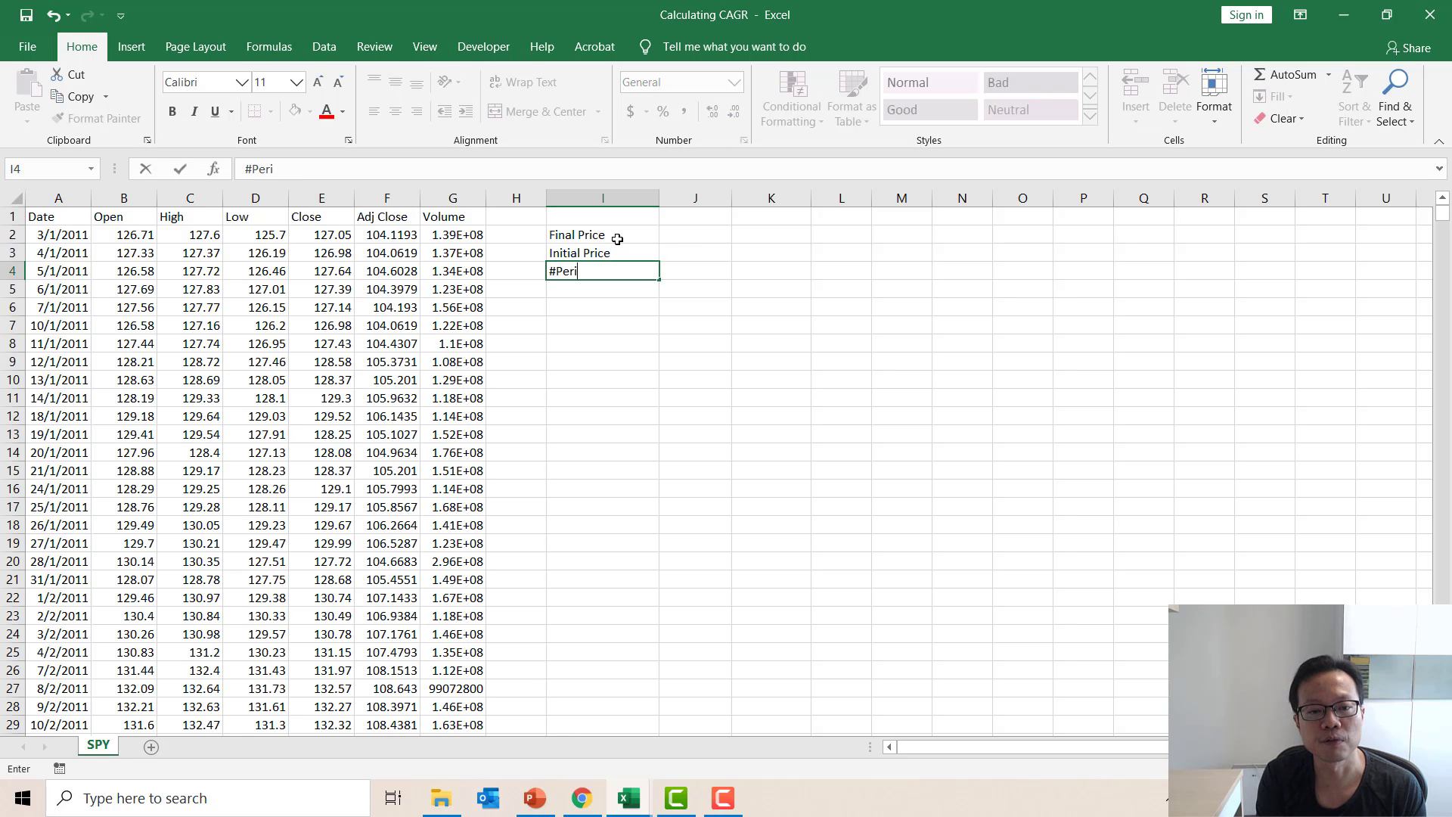
key(BackSpace)
key(BackSpace)
key(BackSpace)
key(BackSpace)
key(BackSpace)
key(BackSpace)
key(BackSpace)
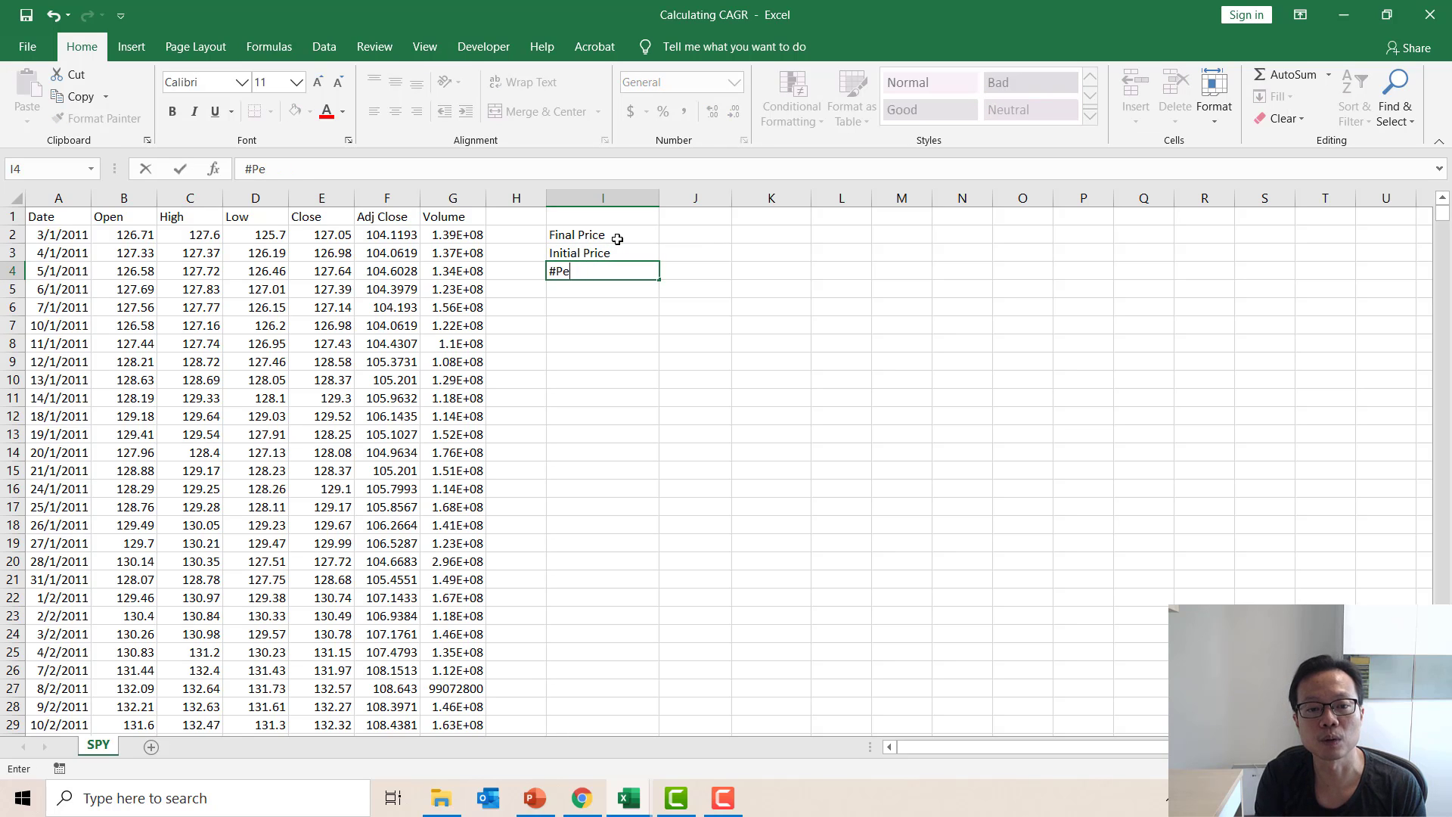
text(Total Periods)
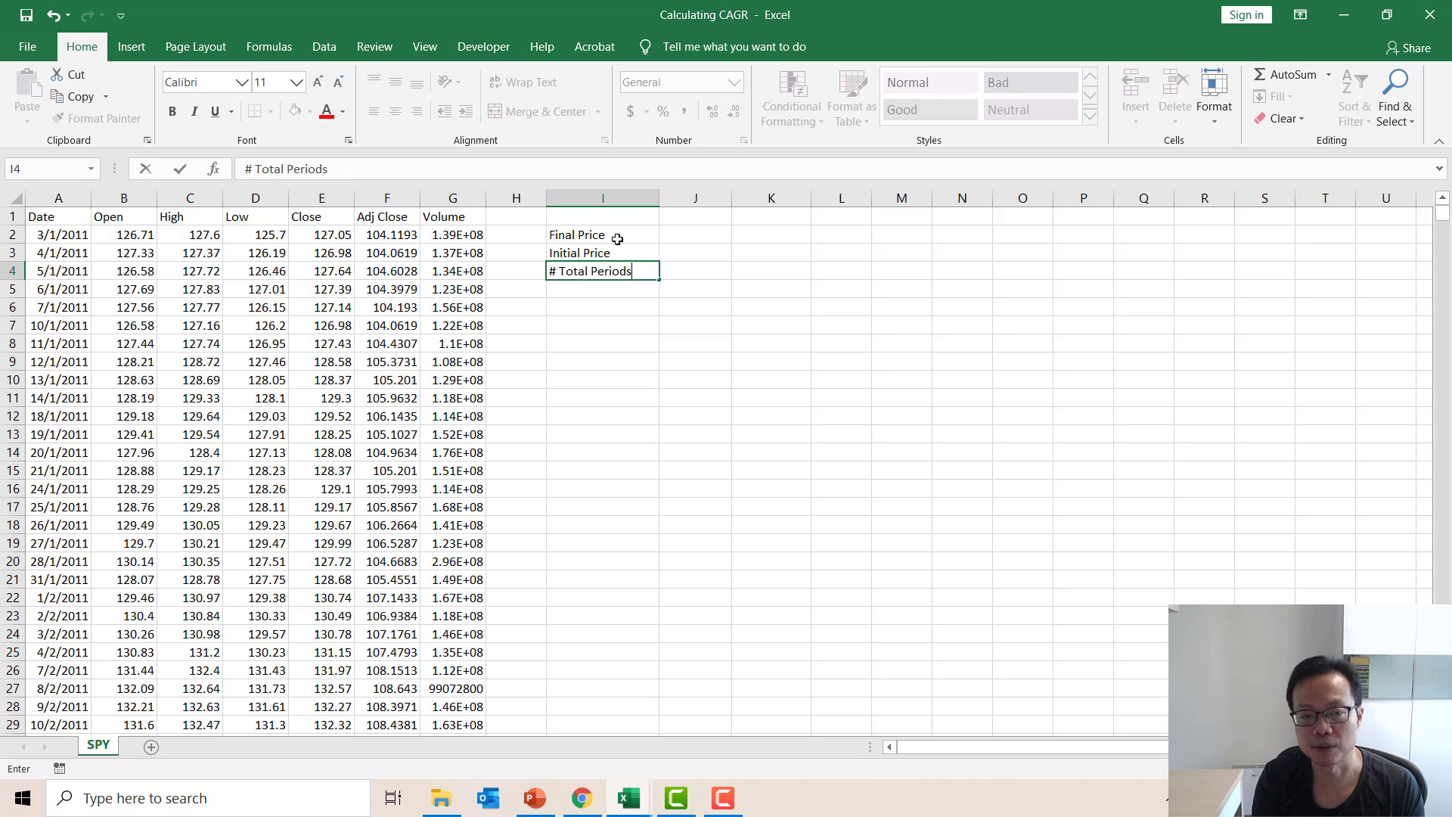
key(Return)
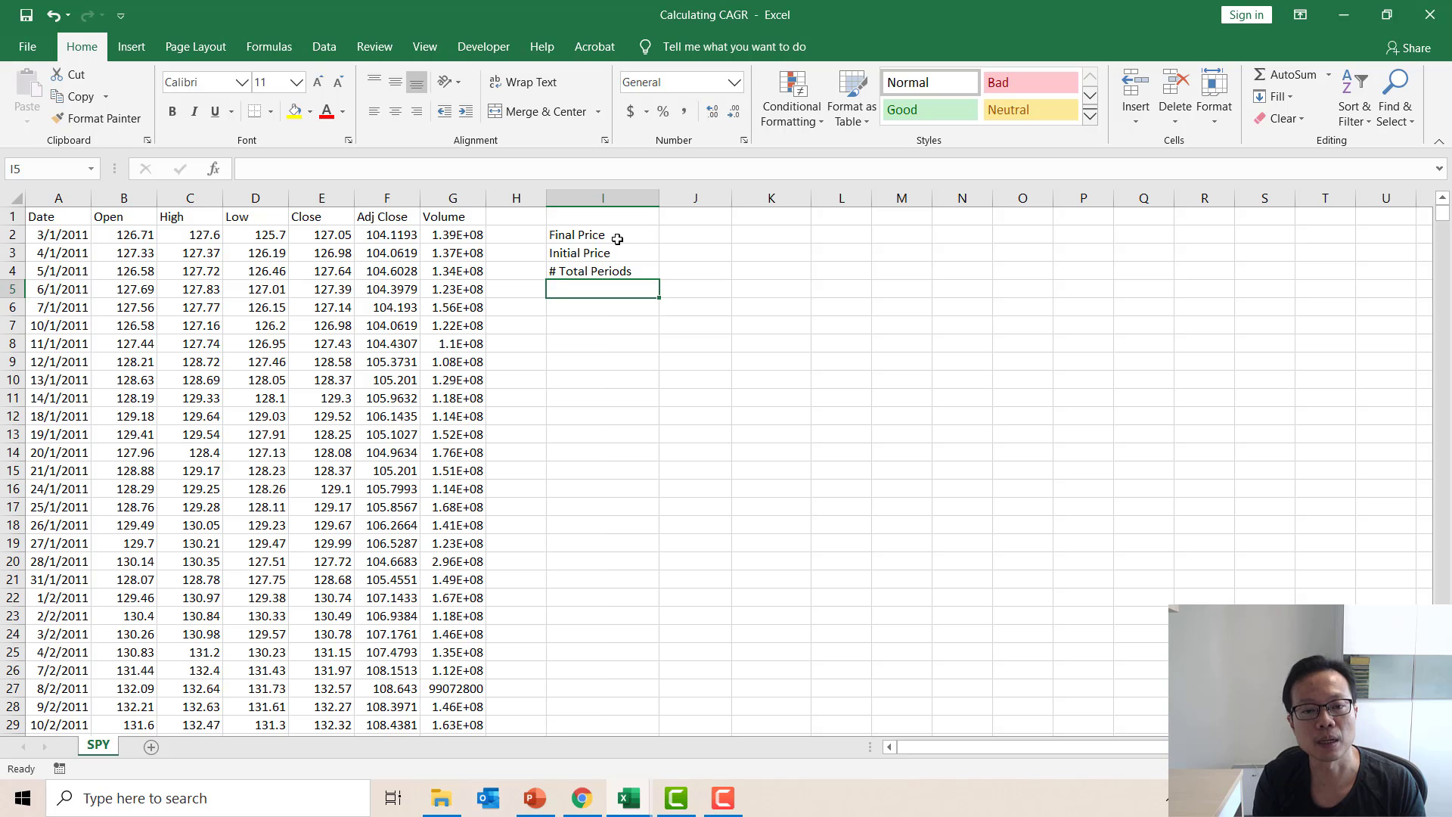
Enter the labels "# Periods In A Year" in cell I5 and "CAGR" in cell I6.
text(# Periods)
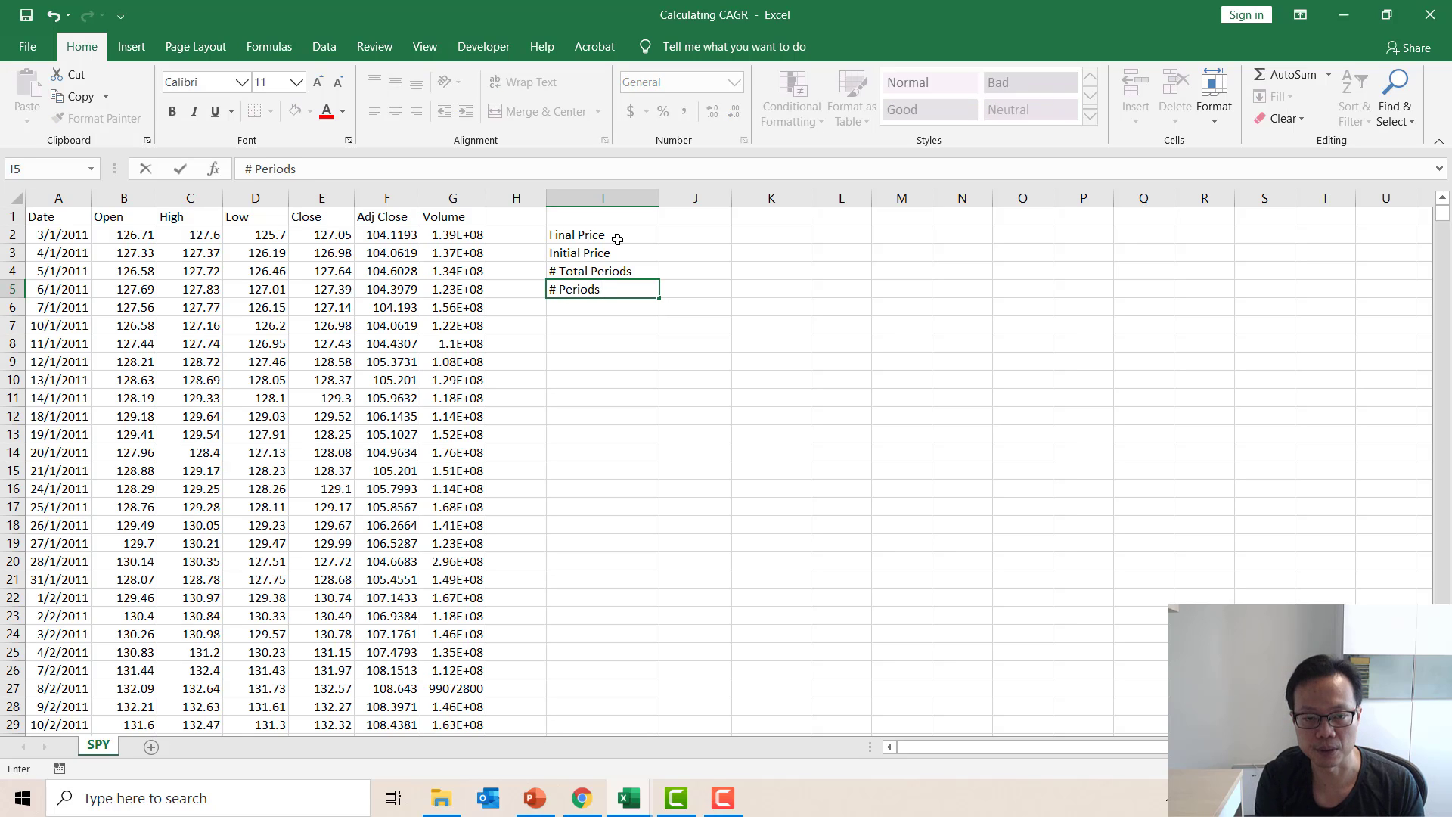
text( In A Year)
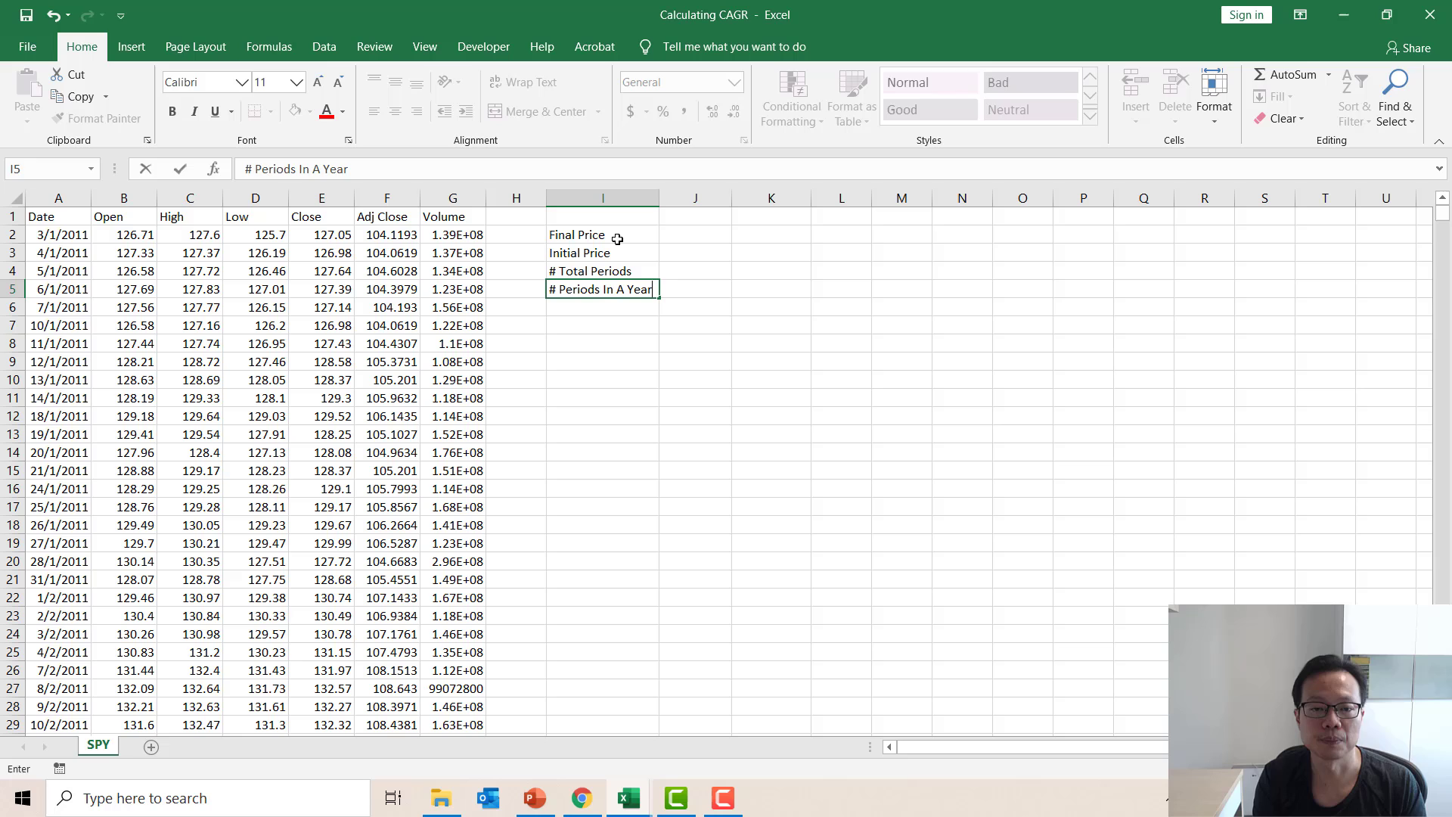
key(Return)
text(CAGR)
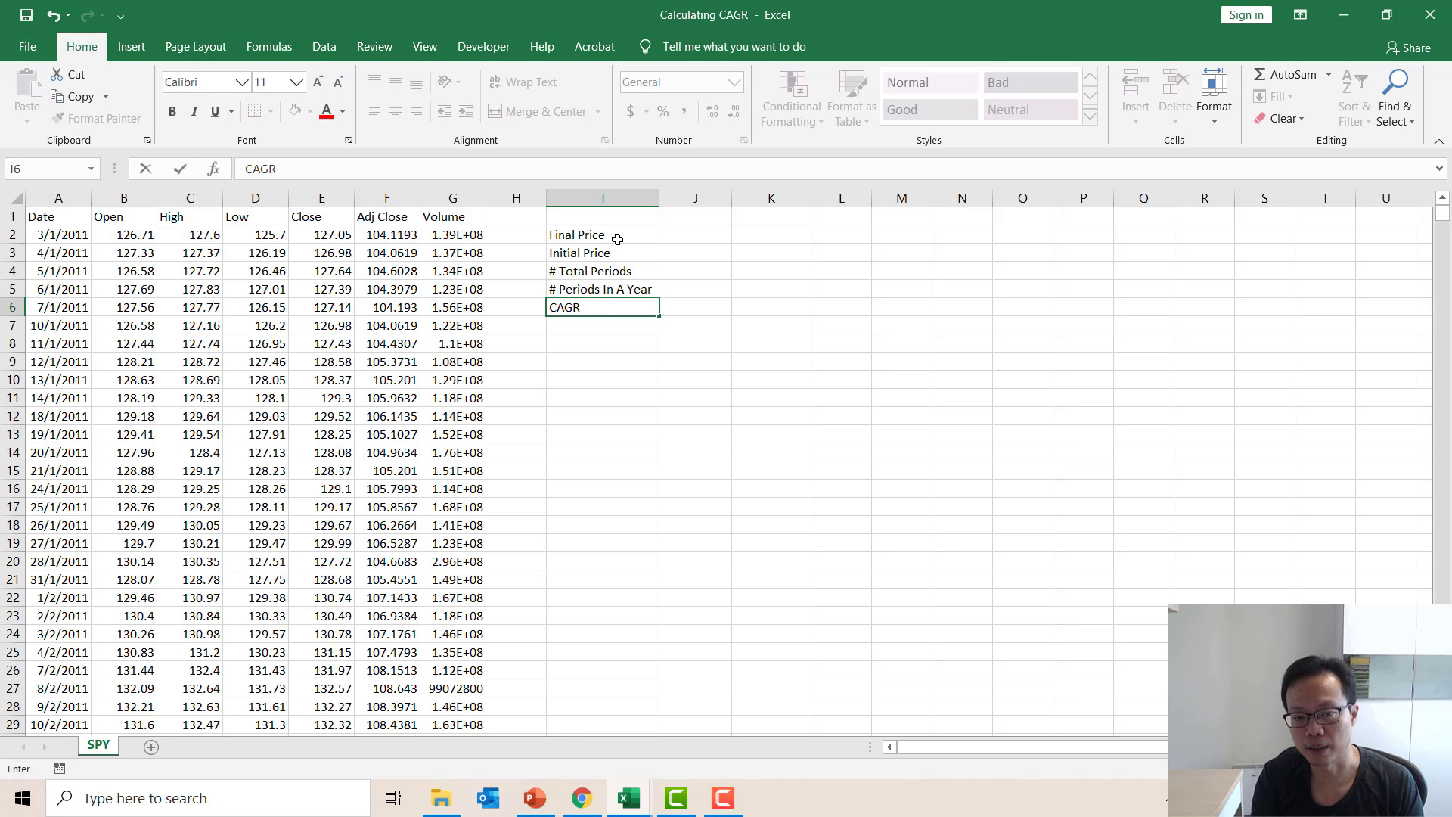
key(Return)
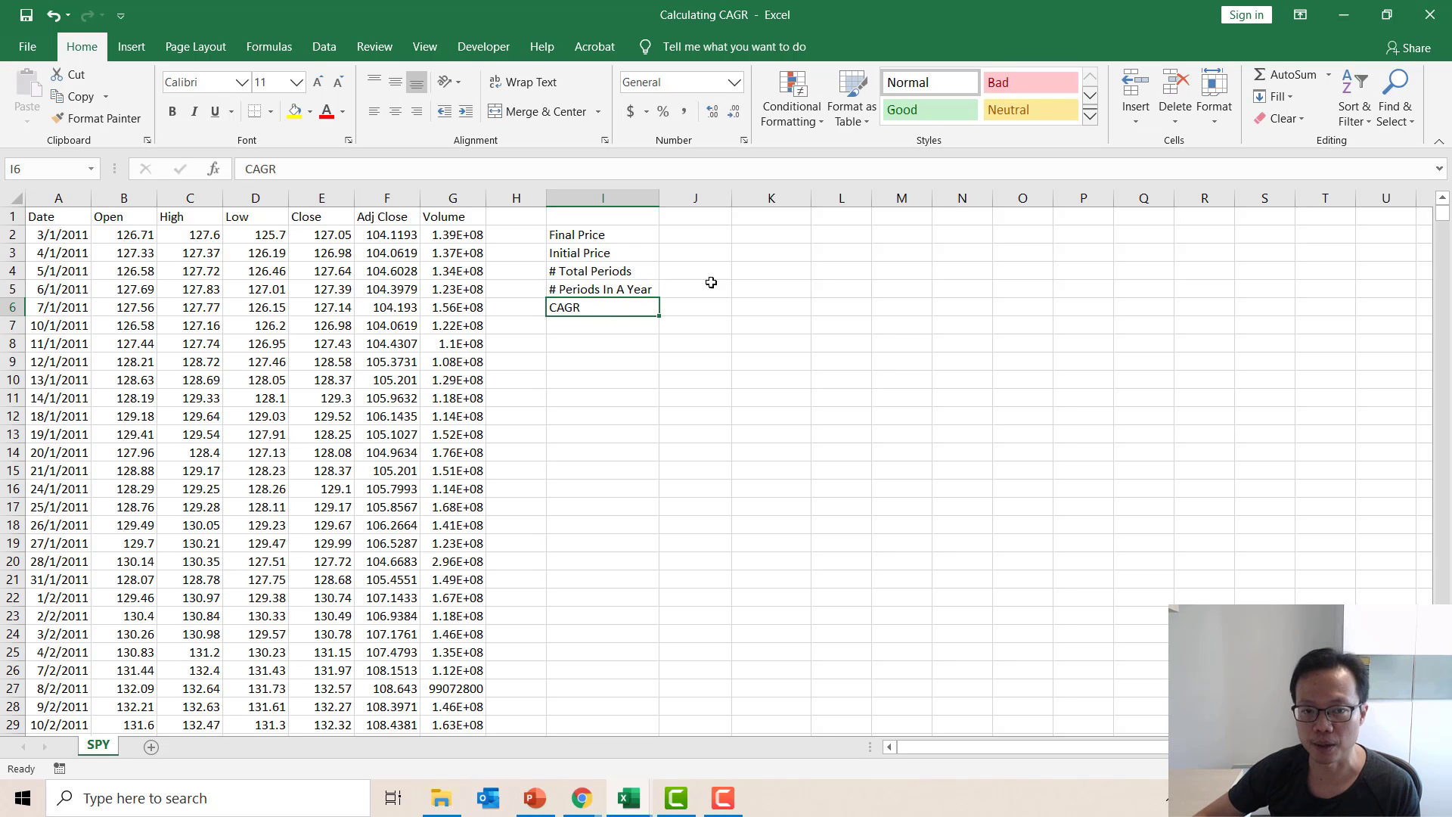
Set the final price in J2 to reference the last Adj Close value with the formula =F2556.
click(706, 237)
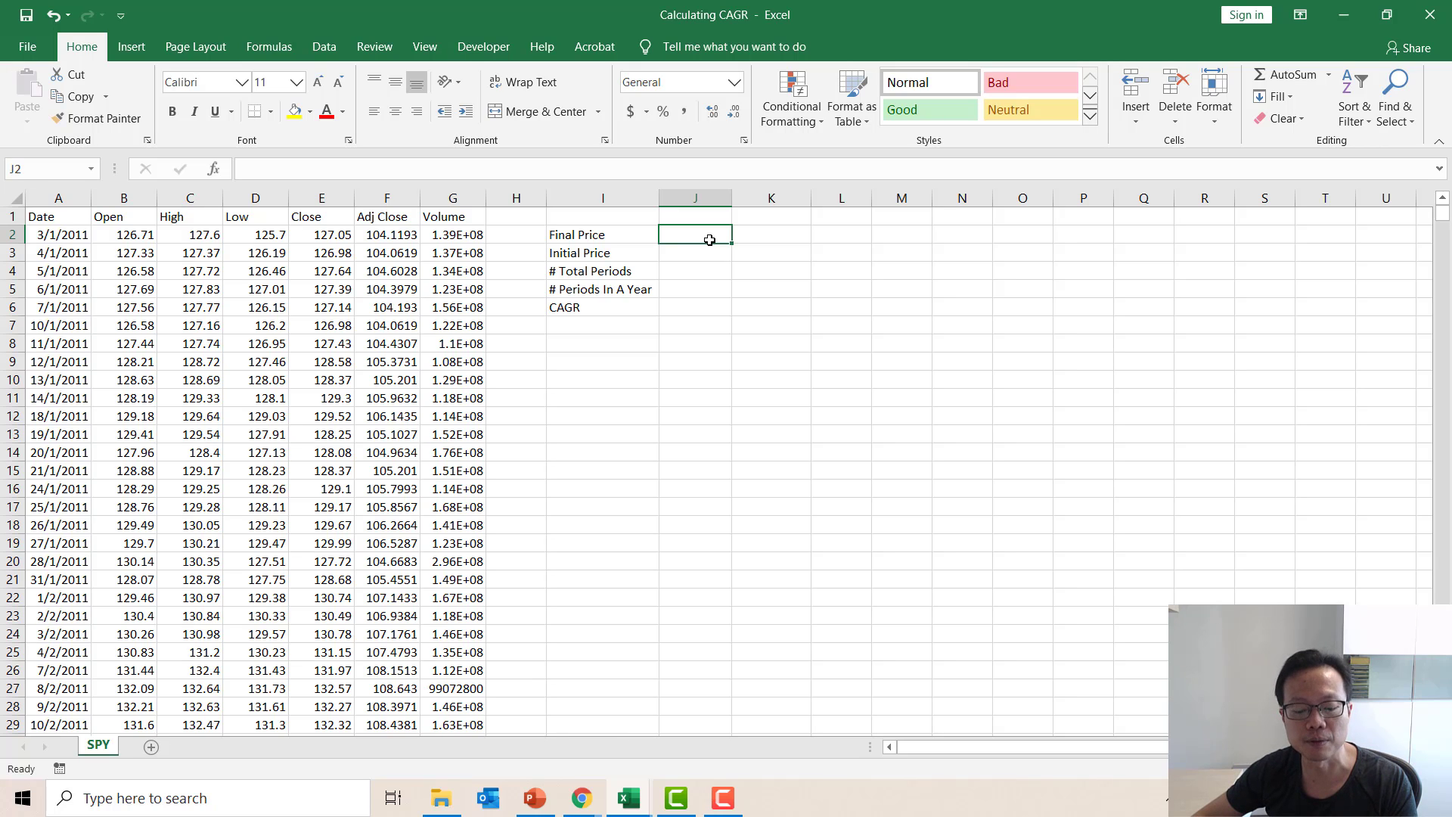
text(=)
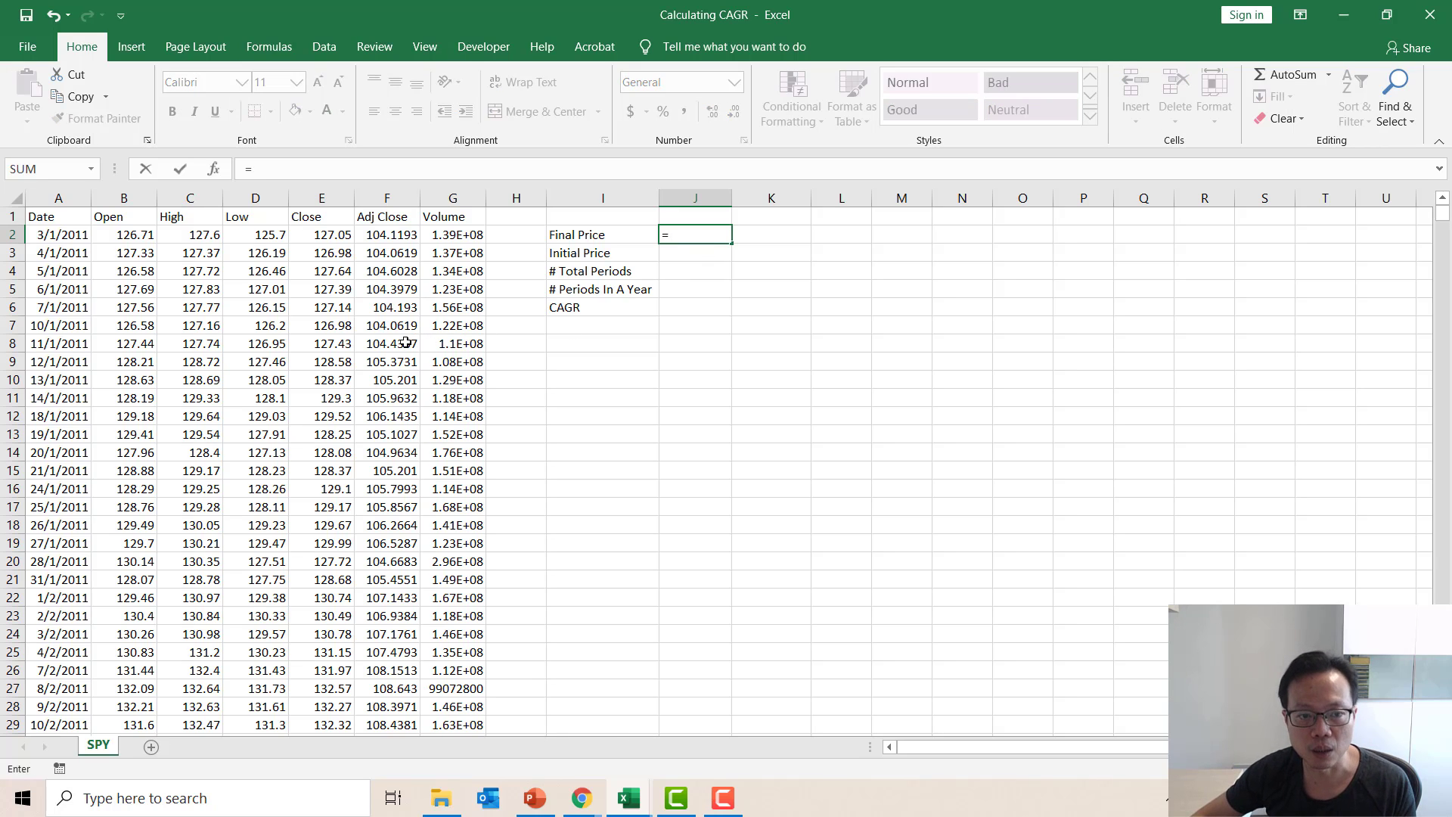
click(406, 343)
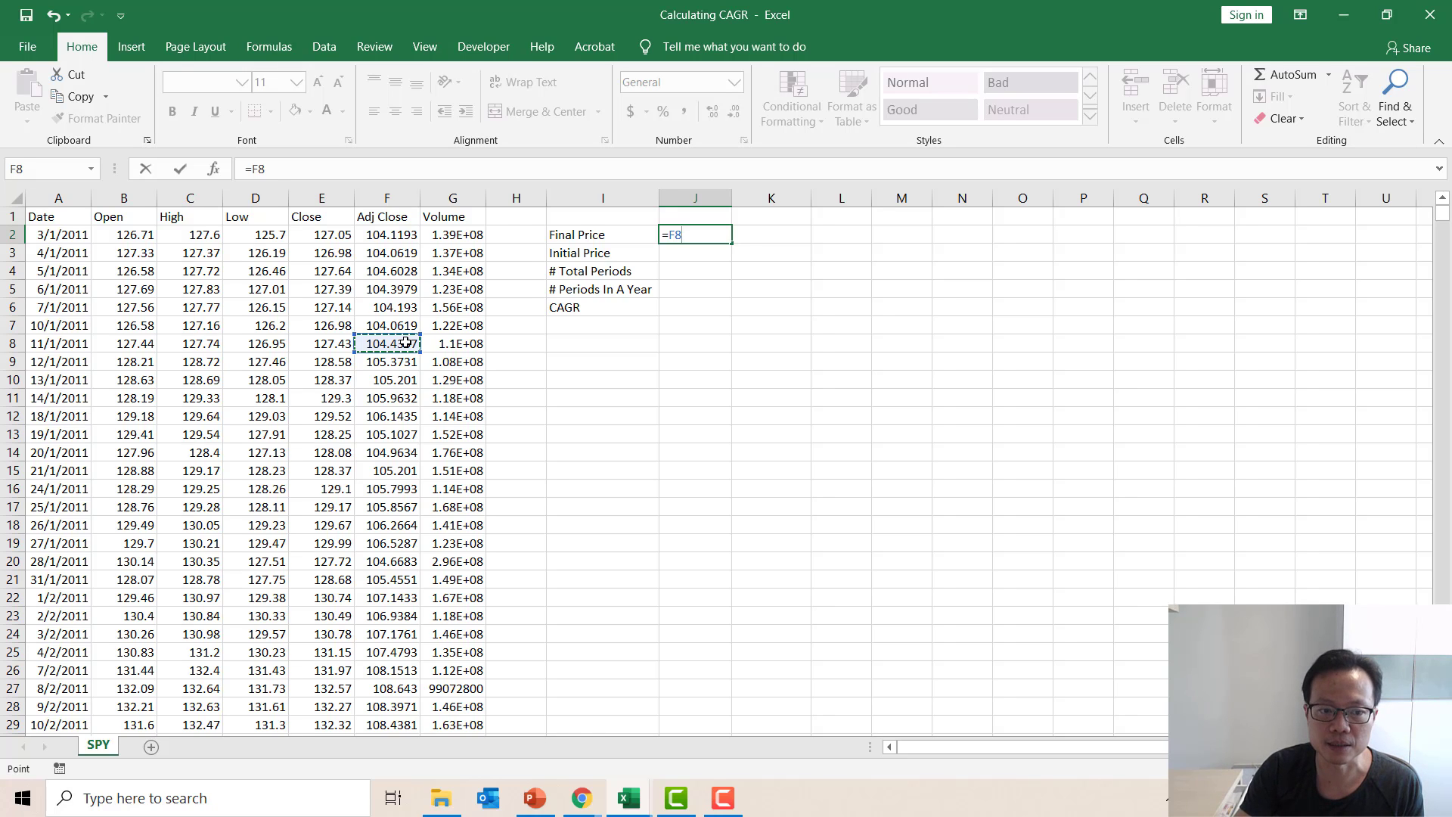
key(ctrl+Down)
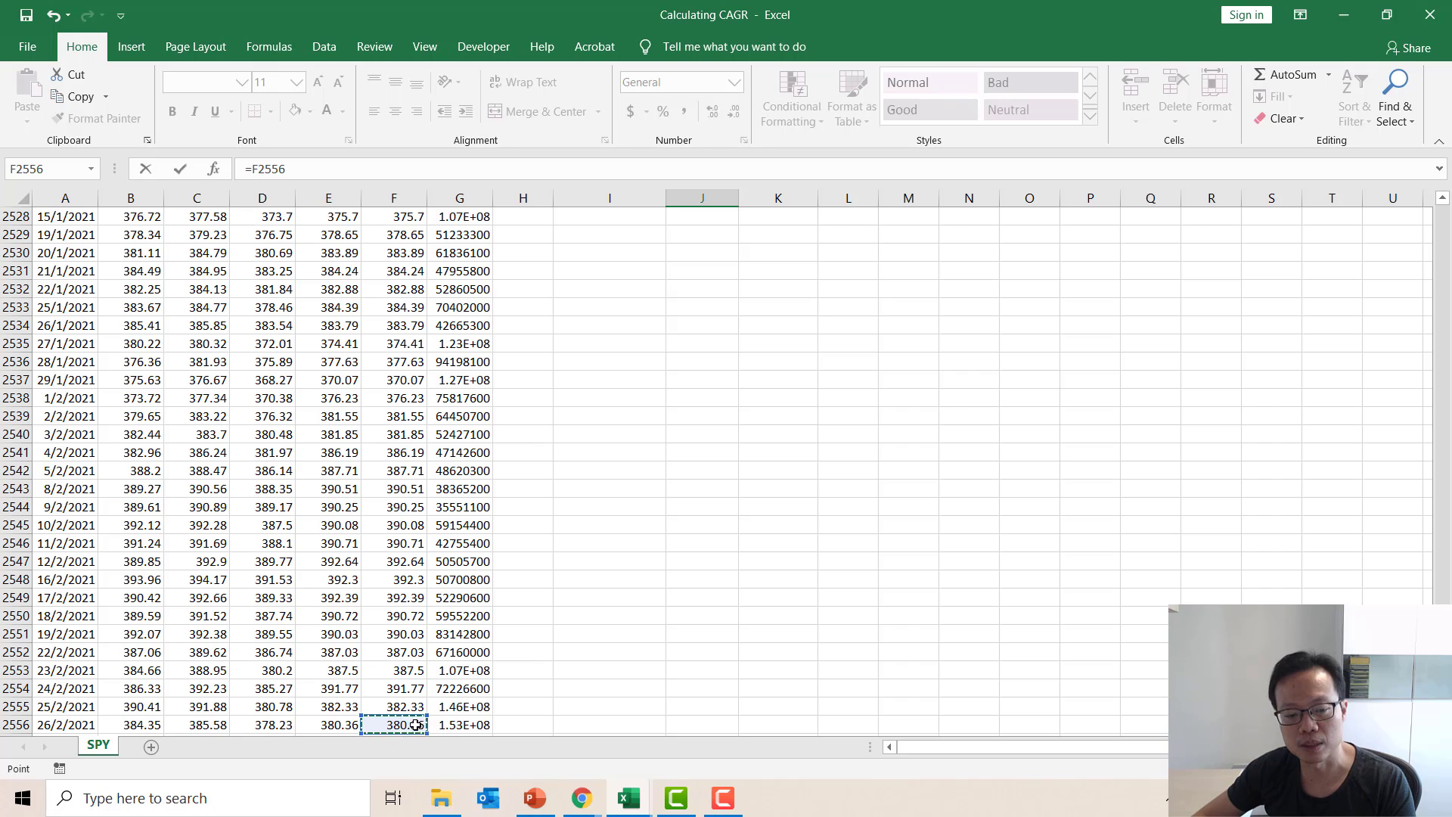
key(Return)
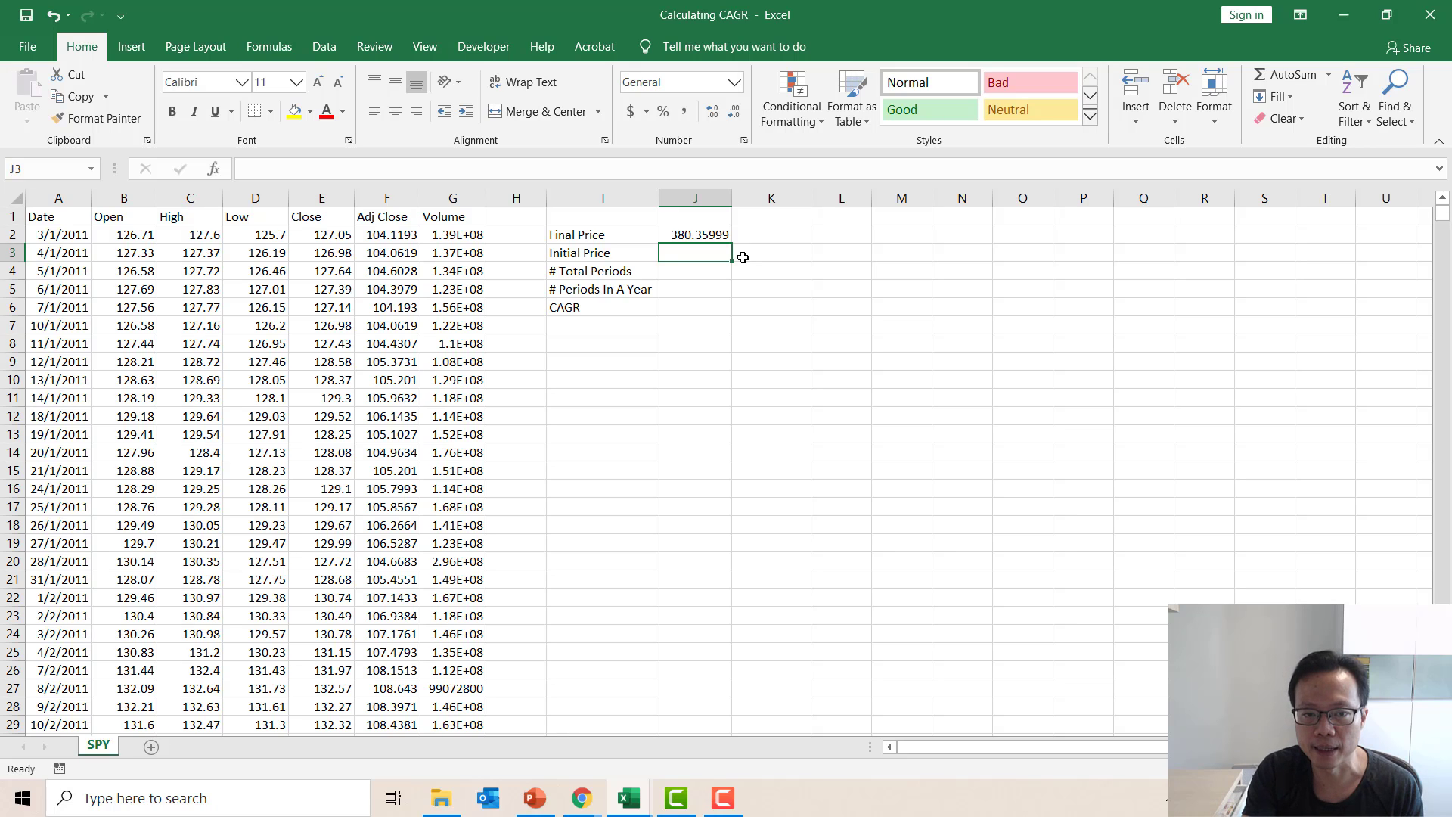
Set the initial price in J3 to reference the first Adj Close value with the formula =F2.
text(=)
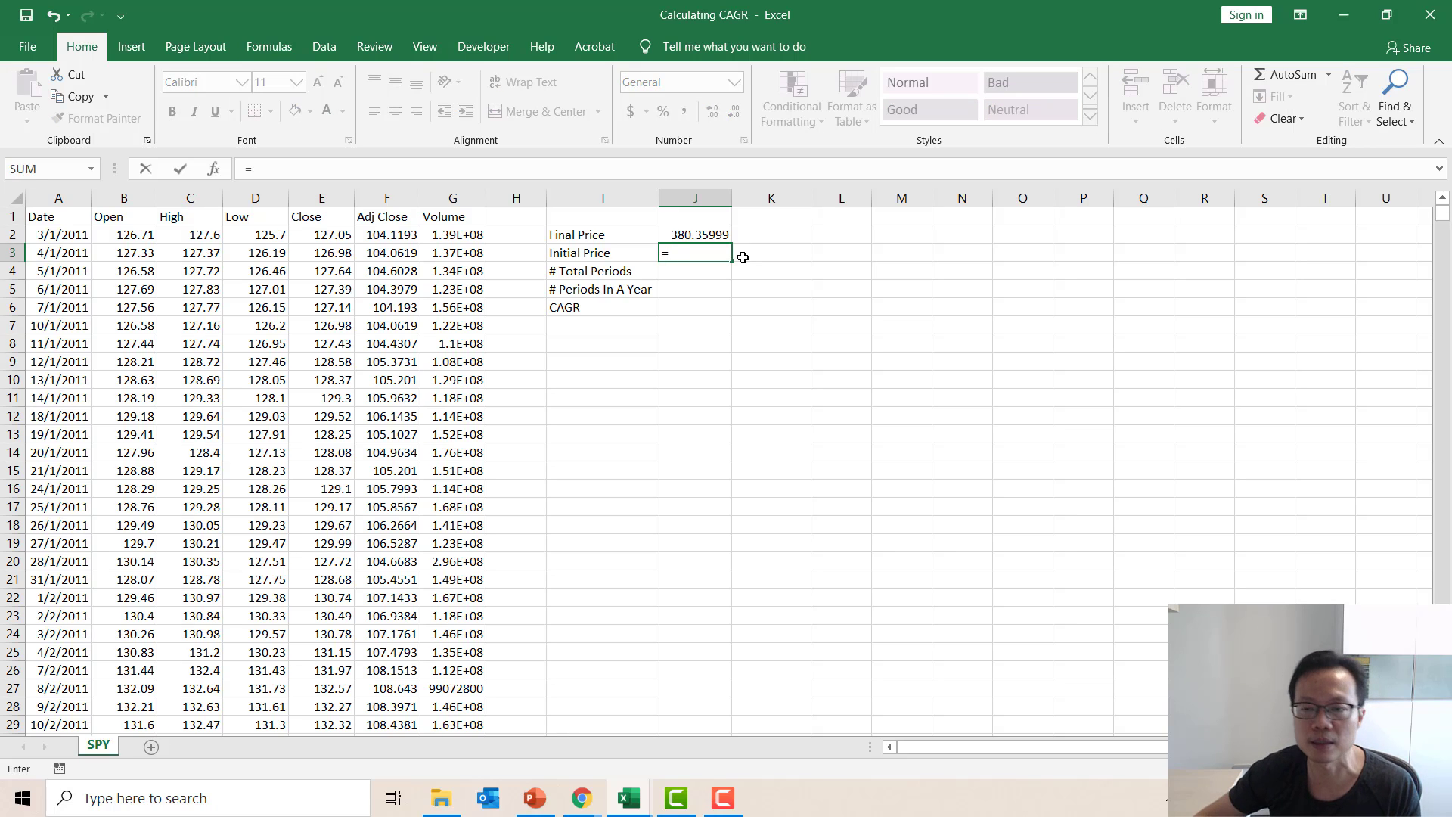
click(397, 236)
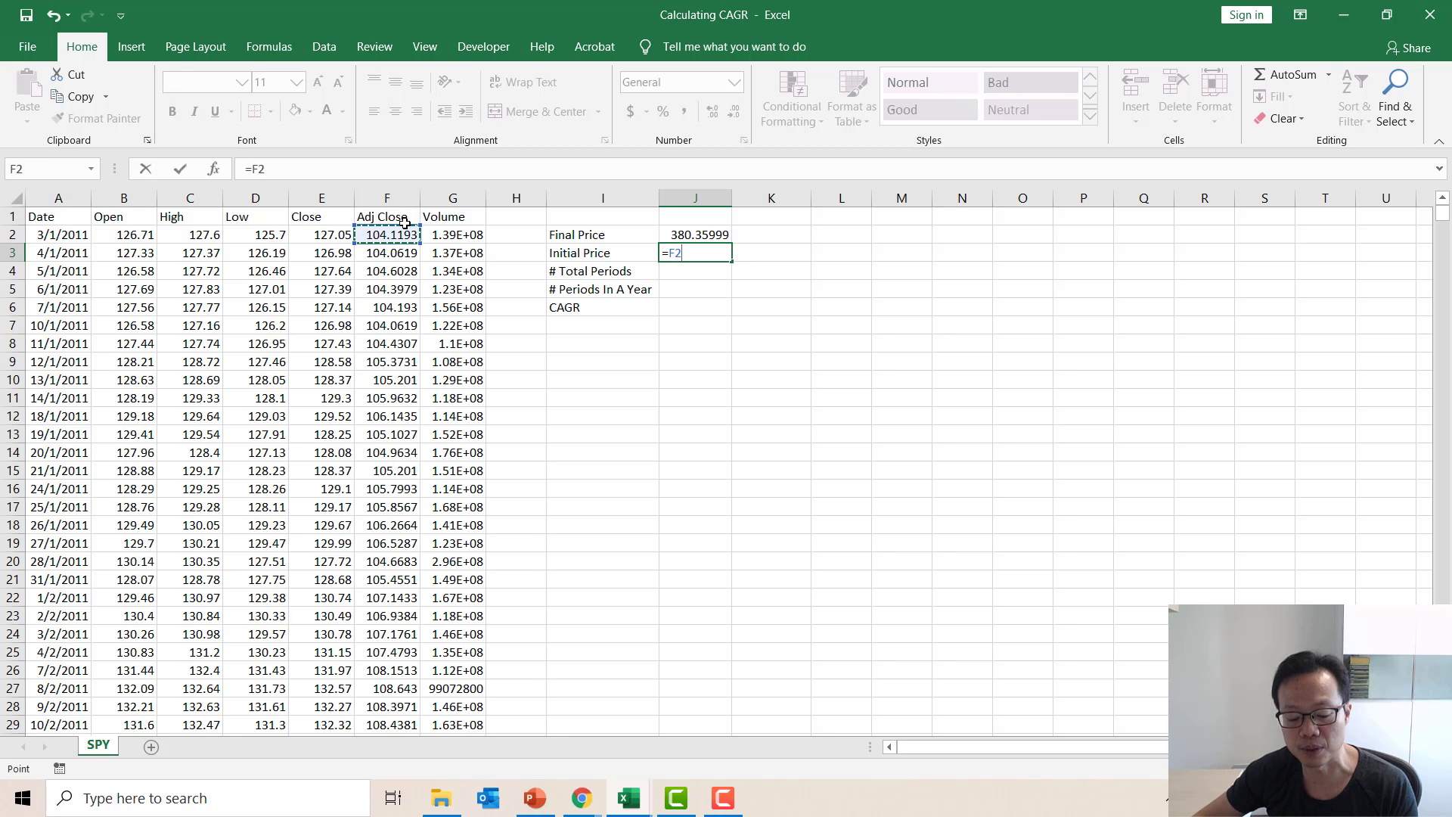
key(Return)
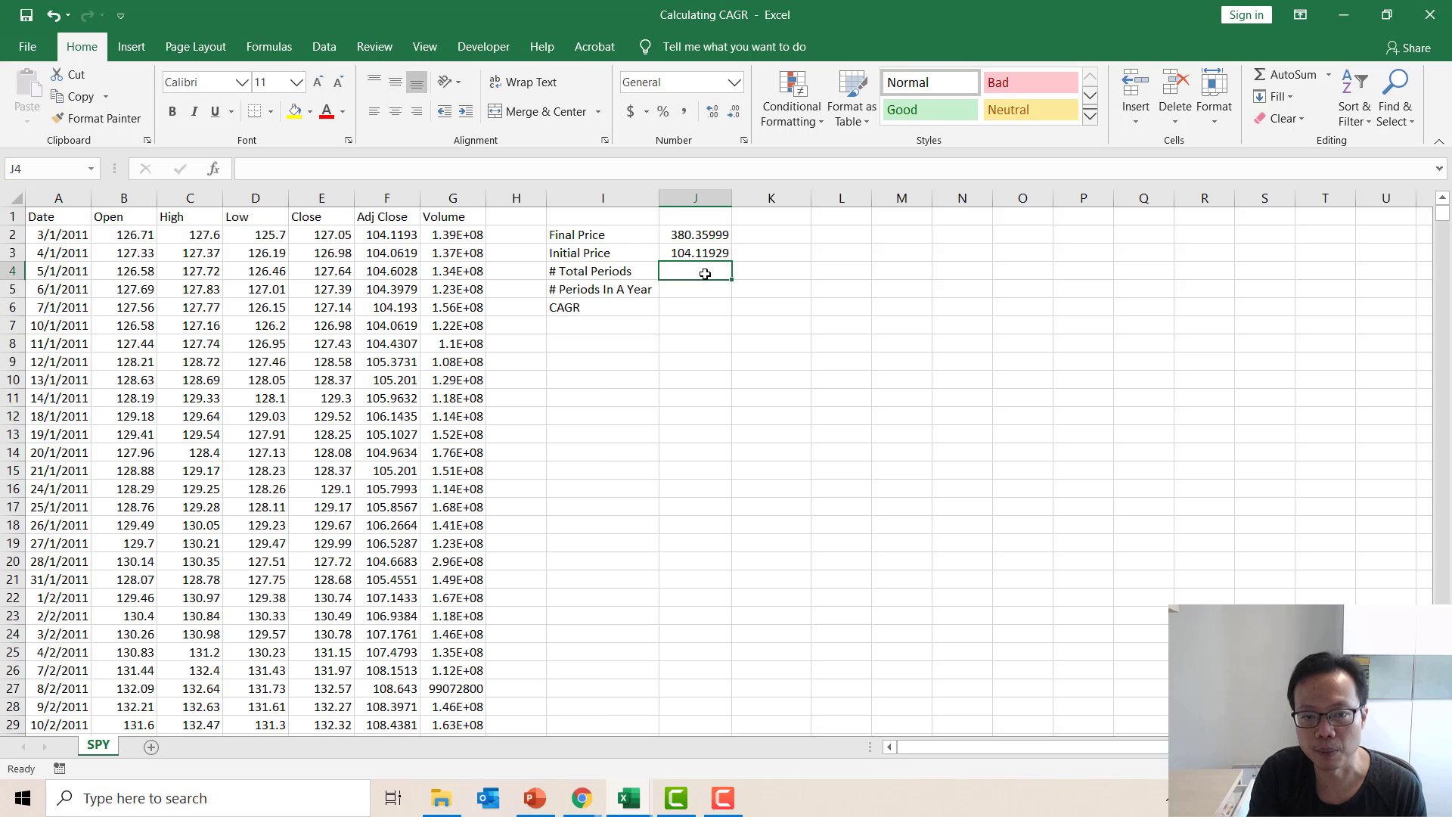
Calculate the total number of periods in J4 by counting all dates with the formula =COUNT(A2:A2556).
text(=count)
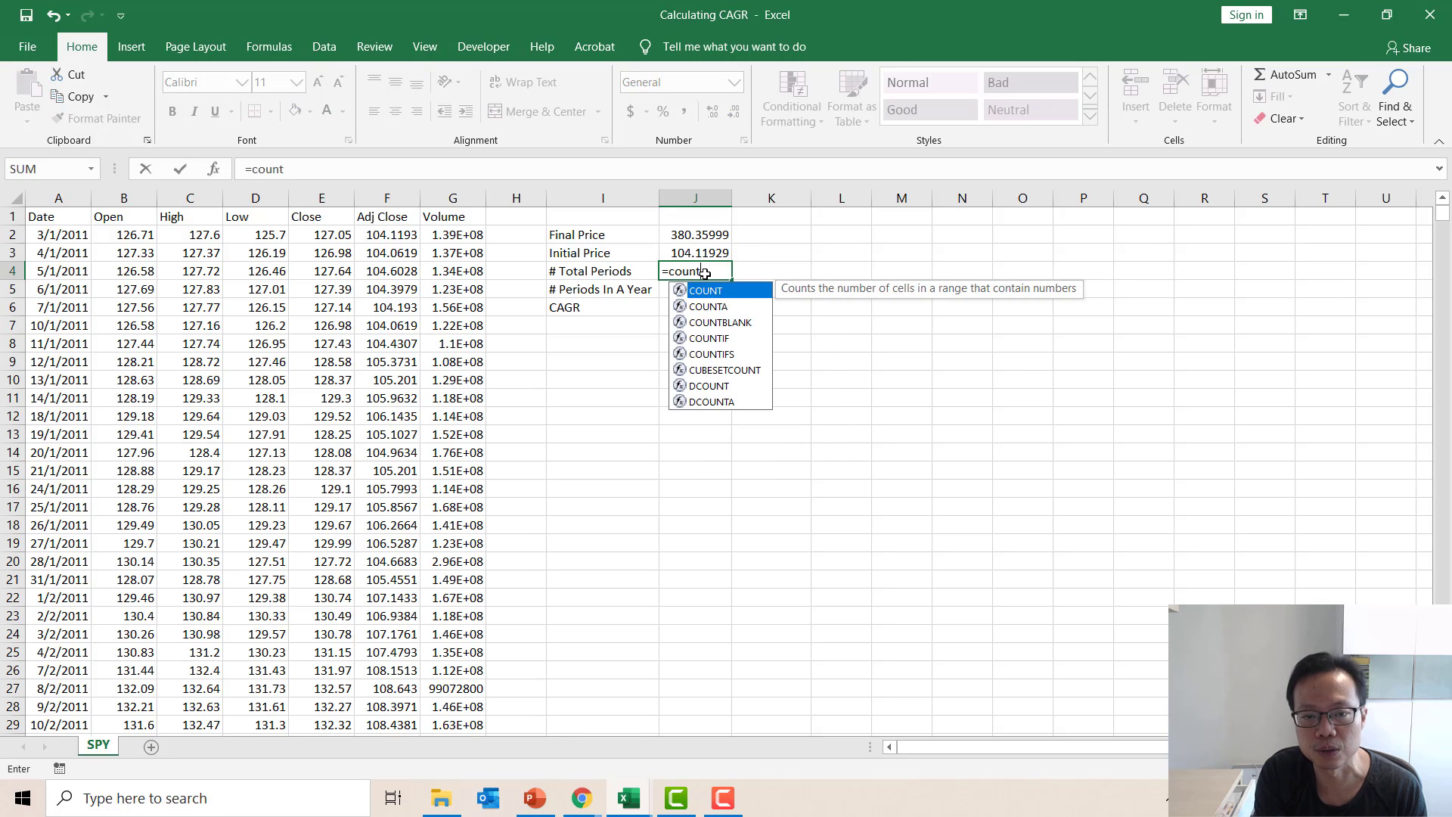
text(()
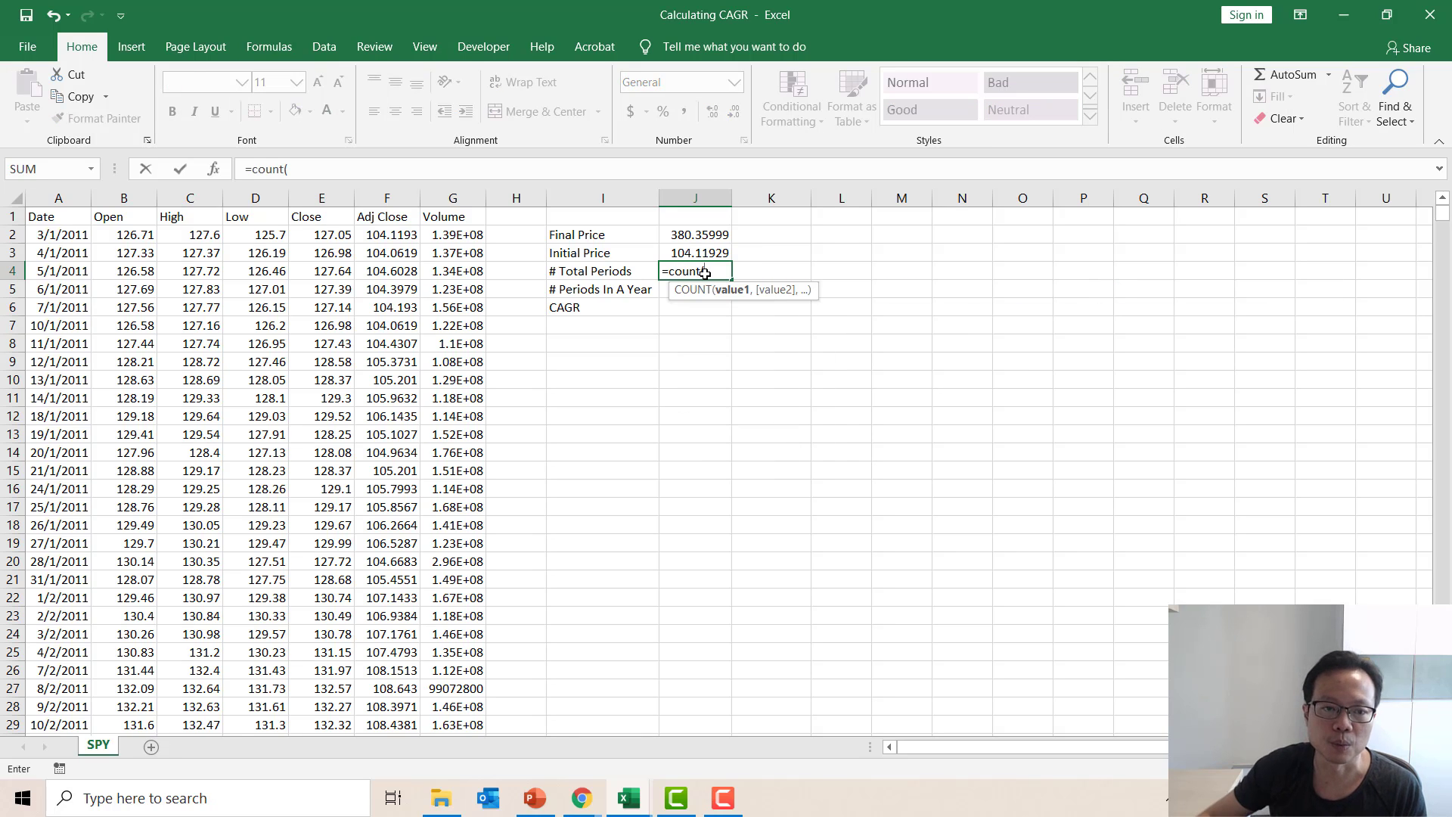
click(68, 239)
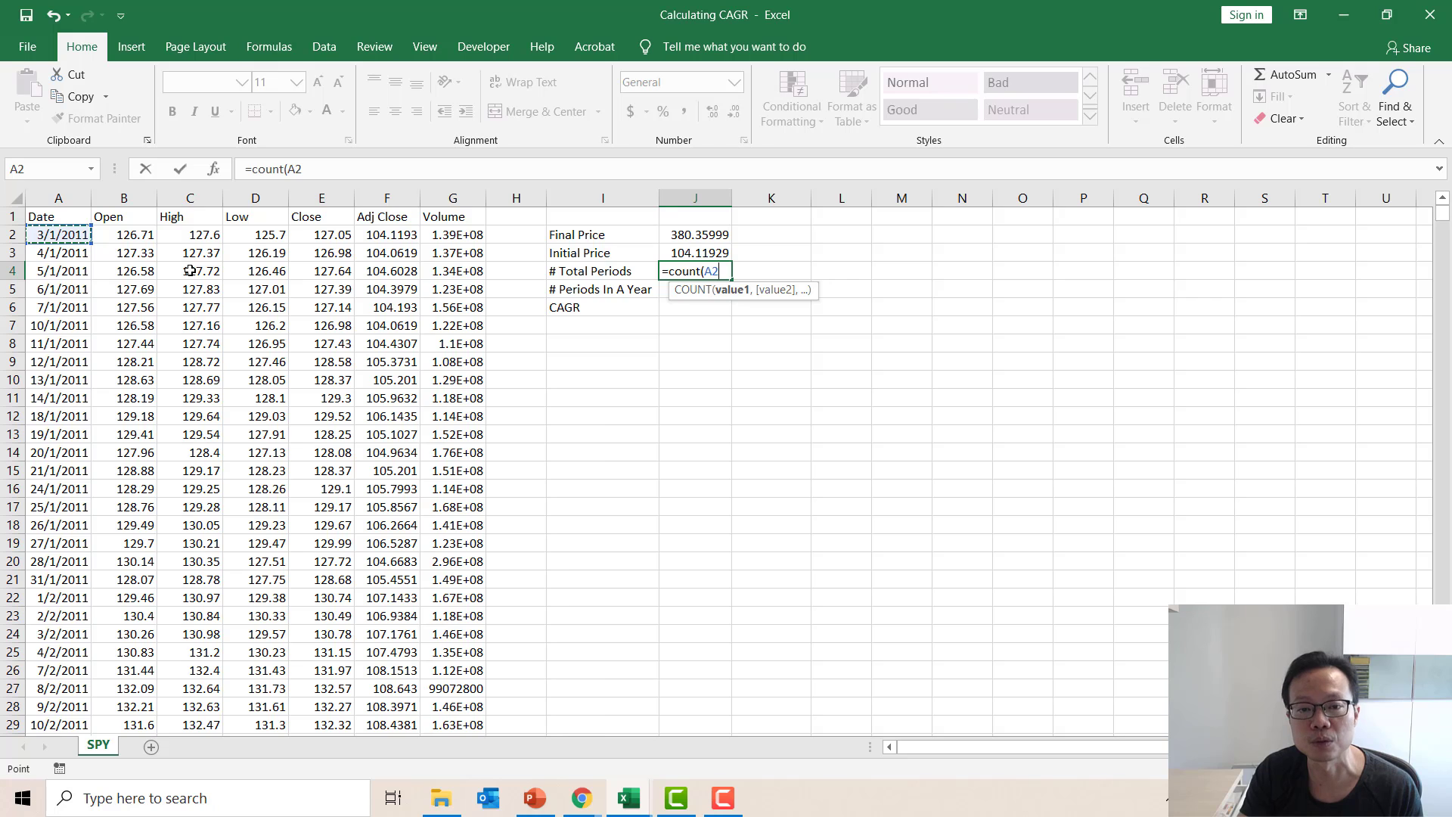
key(ctrl+shift+Down)
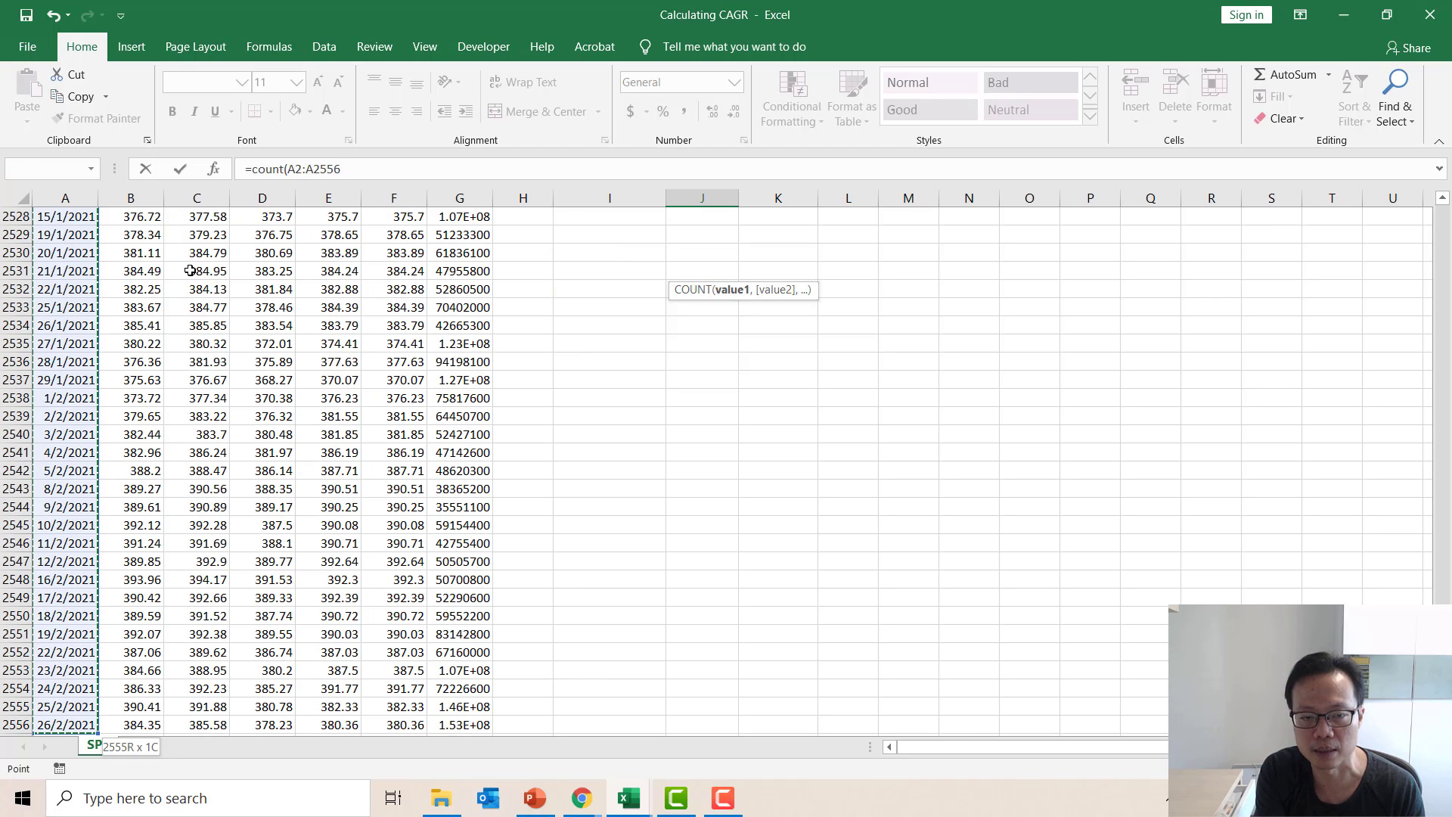
text())
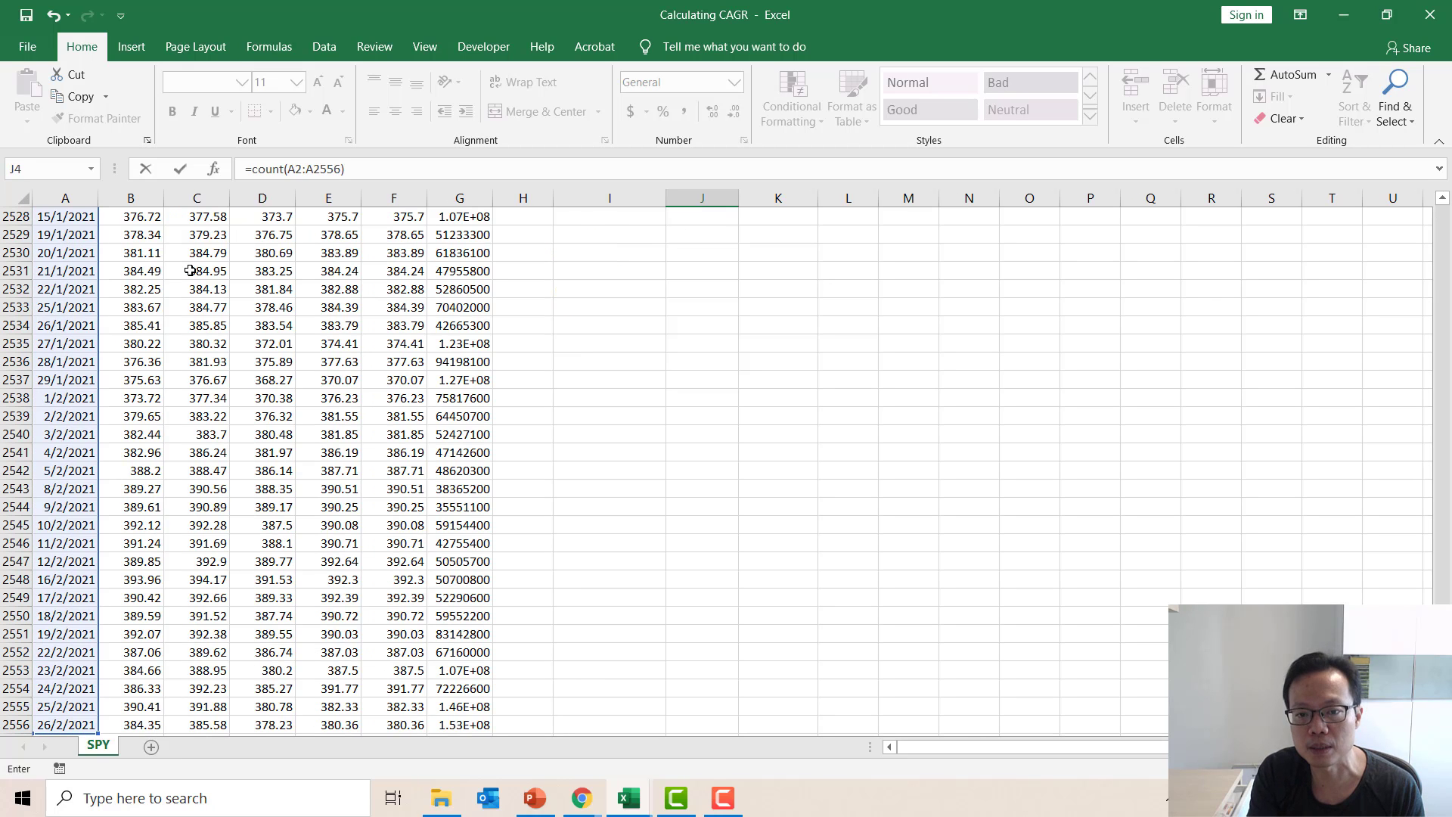
key(Return)
scroll(575, 325, up, 2)
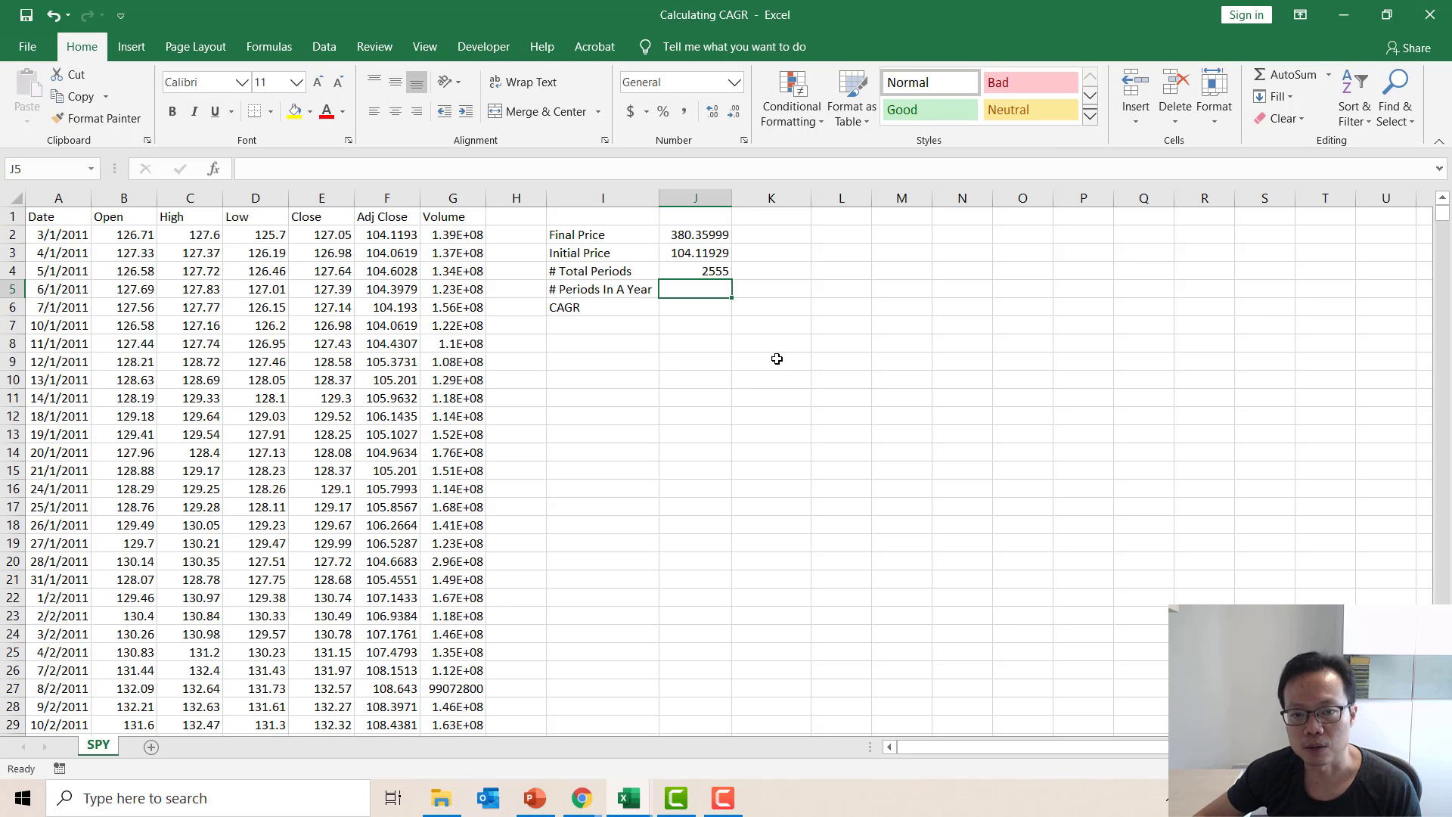
key(Up)
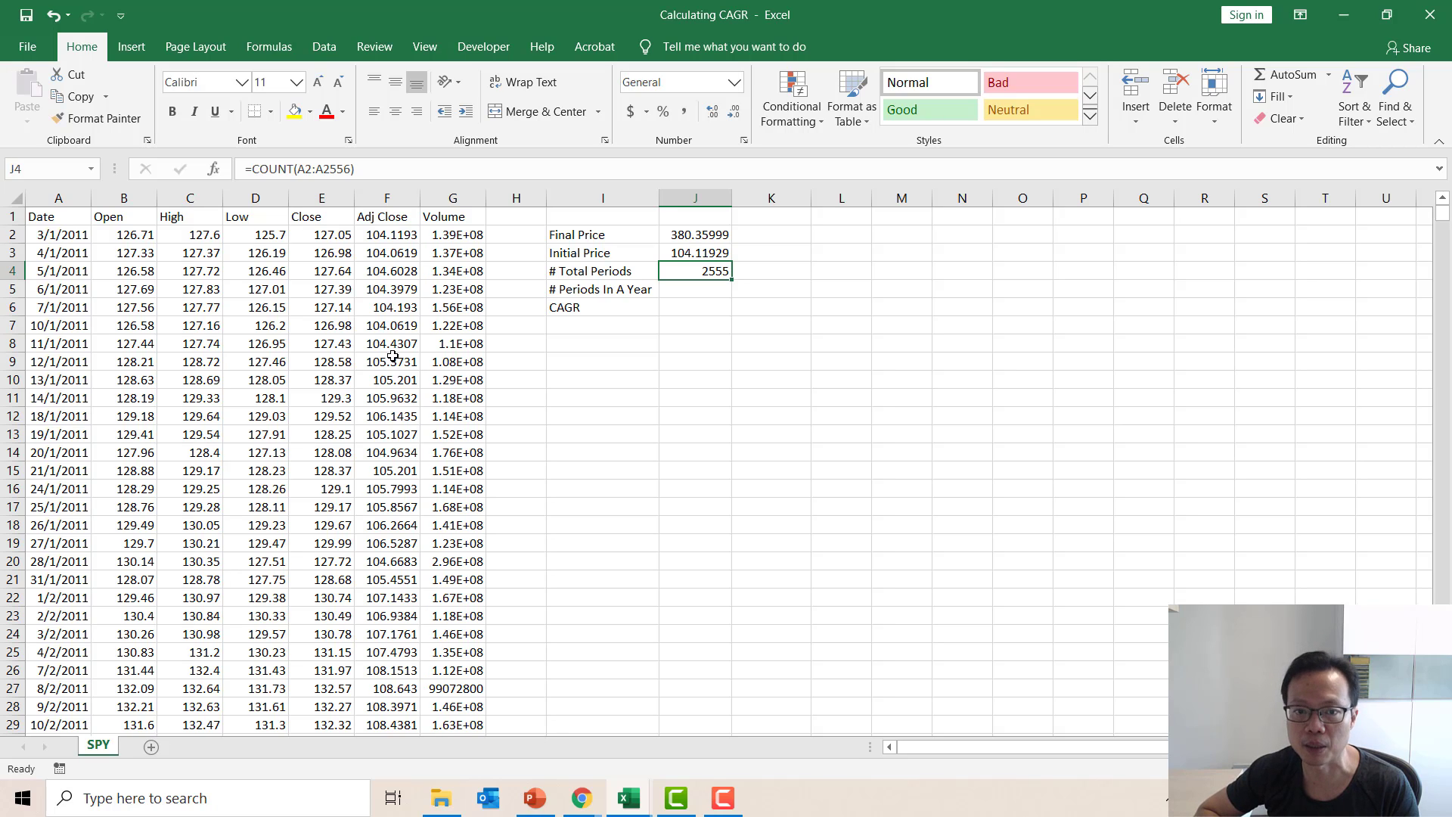
Enter 252 as the number of periods in a year in cell J5.
click(719, 289)
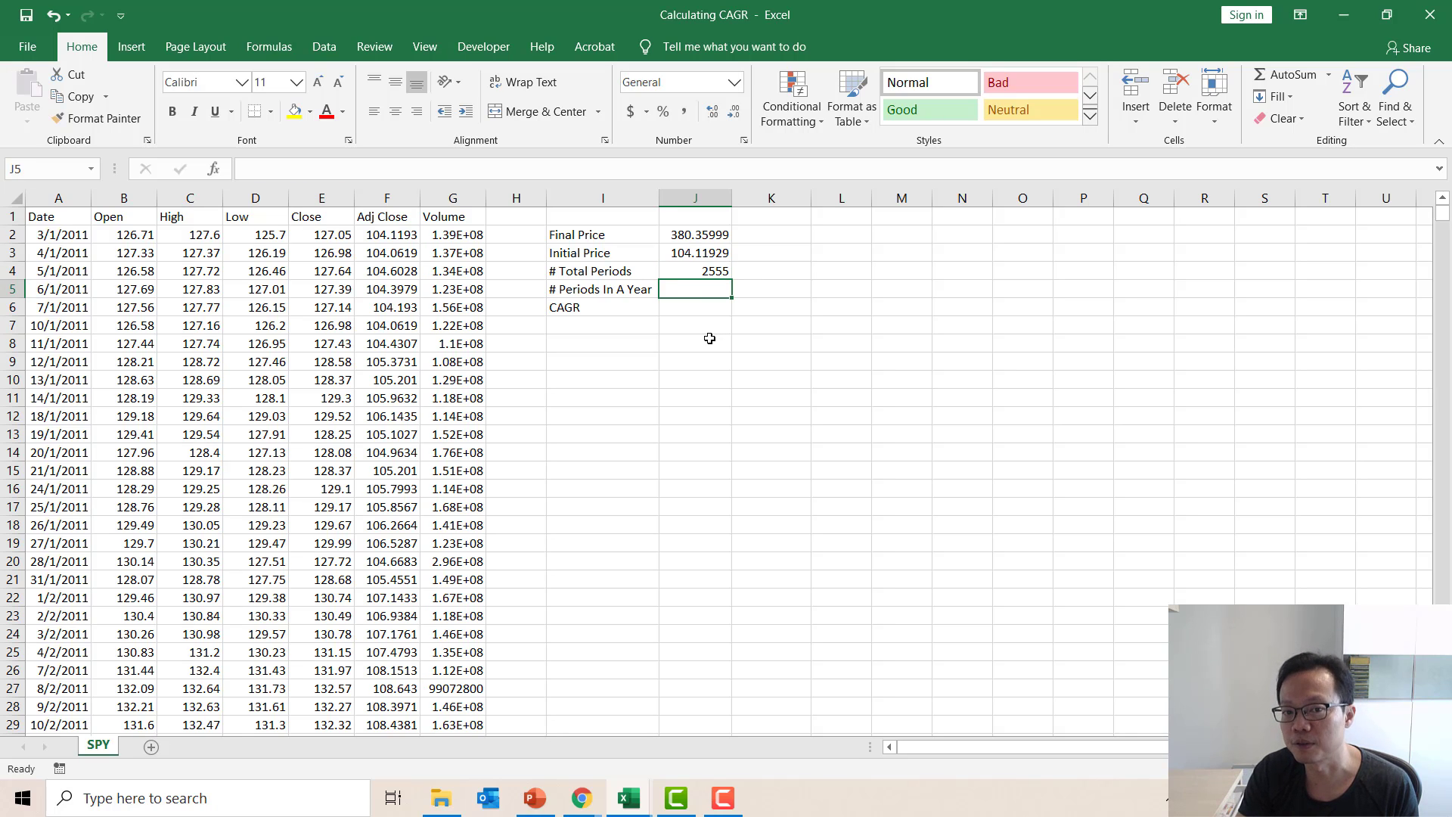
text(252)
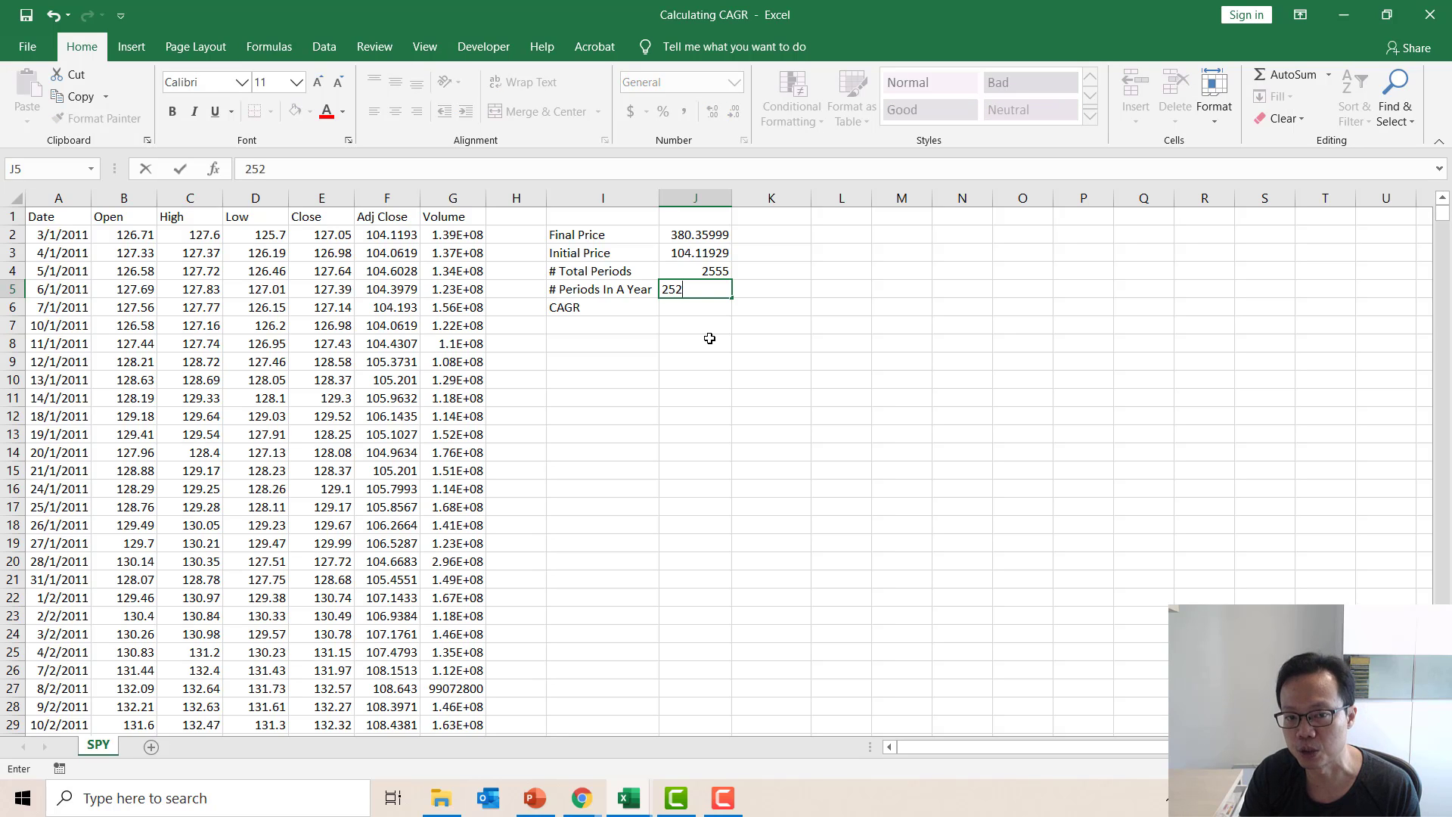
key(Return)
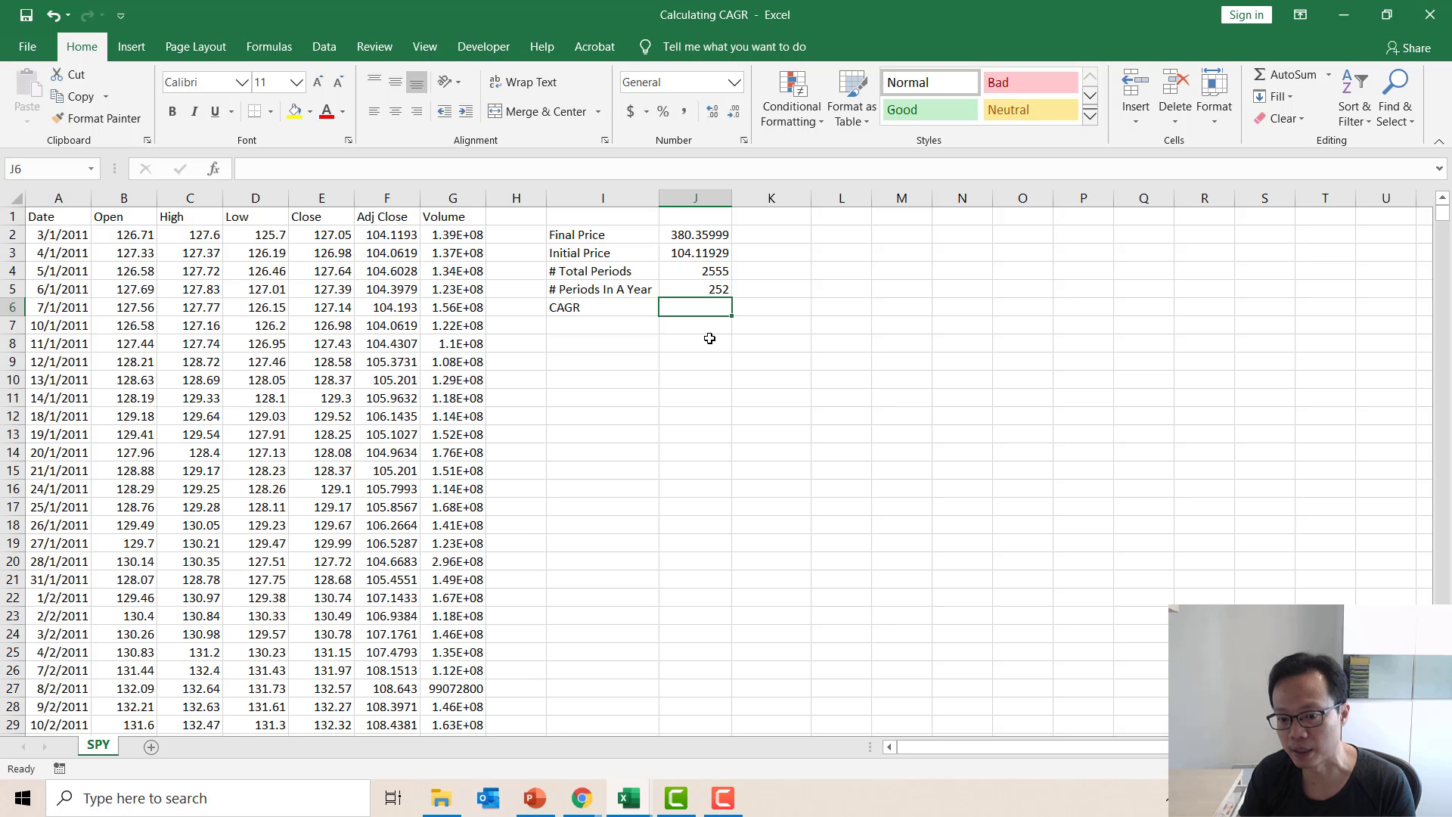
Calculate the CAGR in J6 from the prices and period counts with the formula =(J2/J3)^(J5/J4)-1.
text(=)
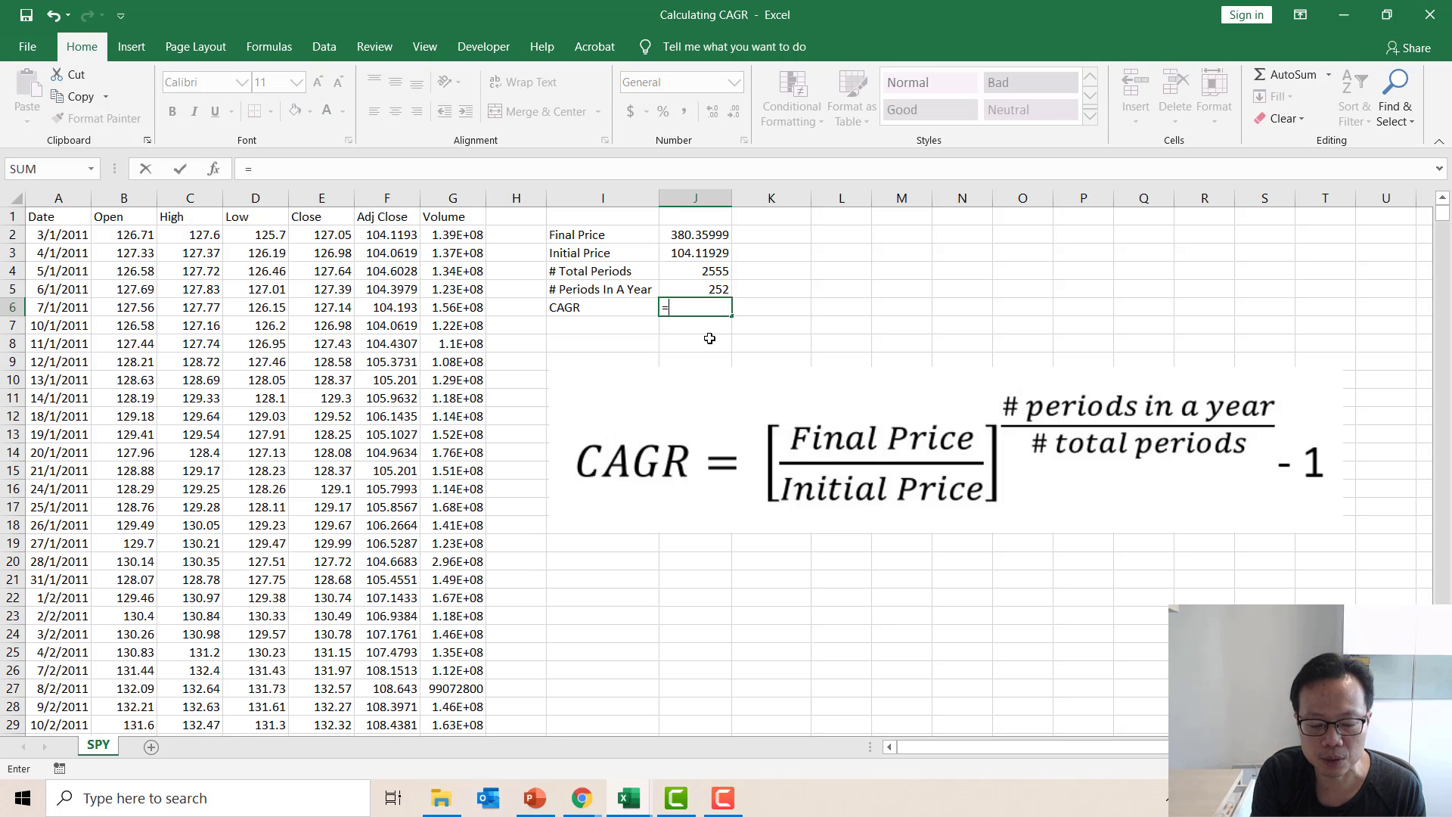
text(()
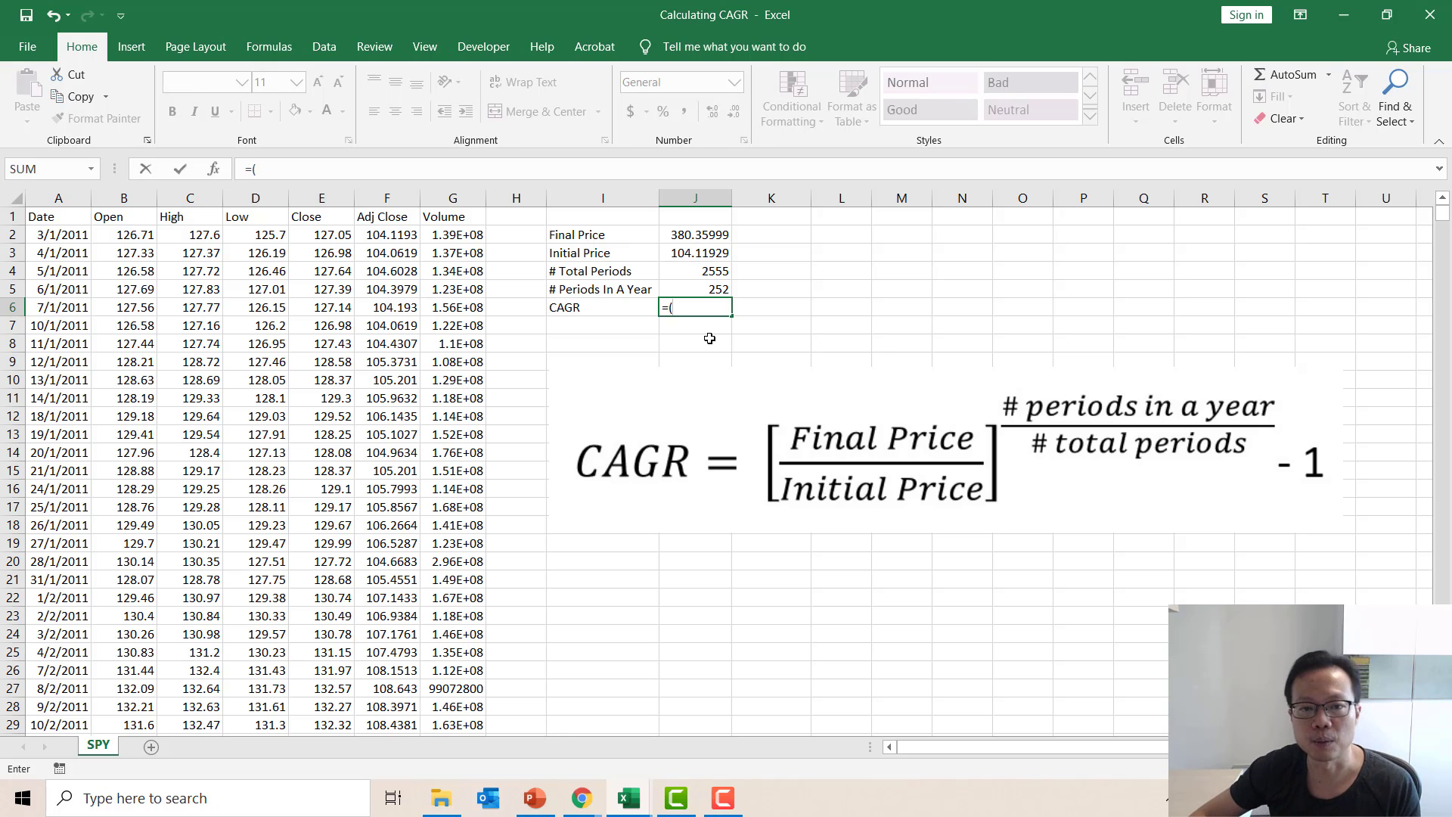
click(717, 236)
text(/)
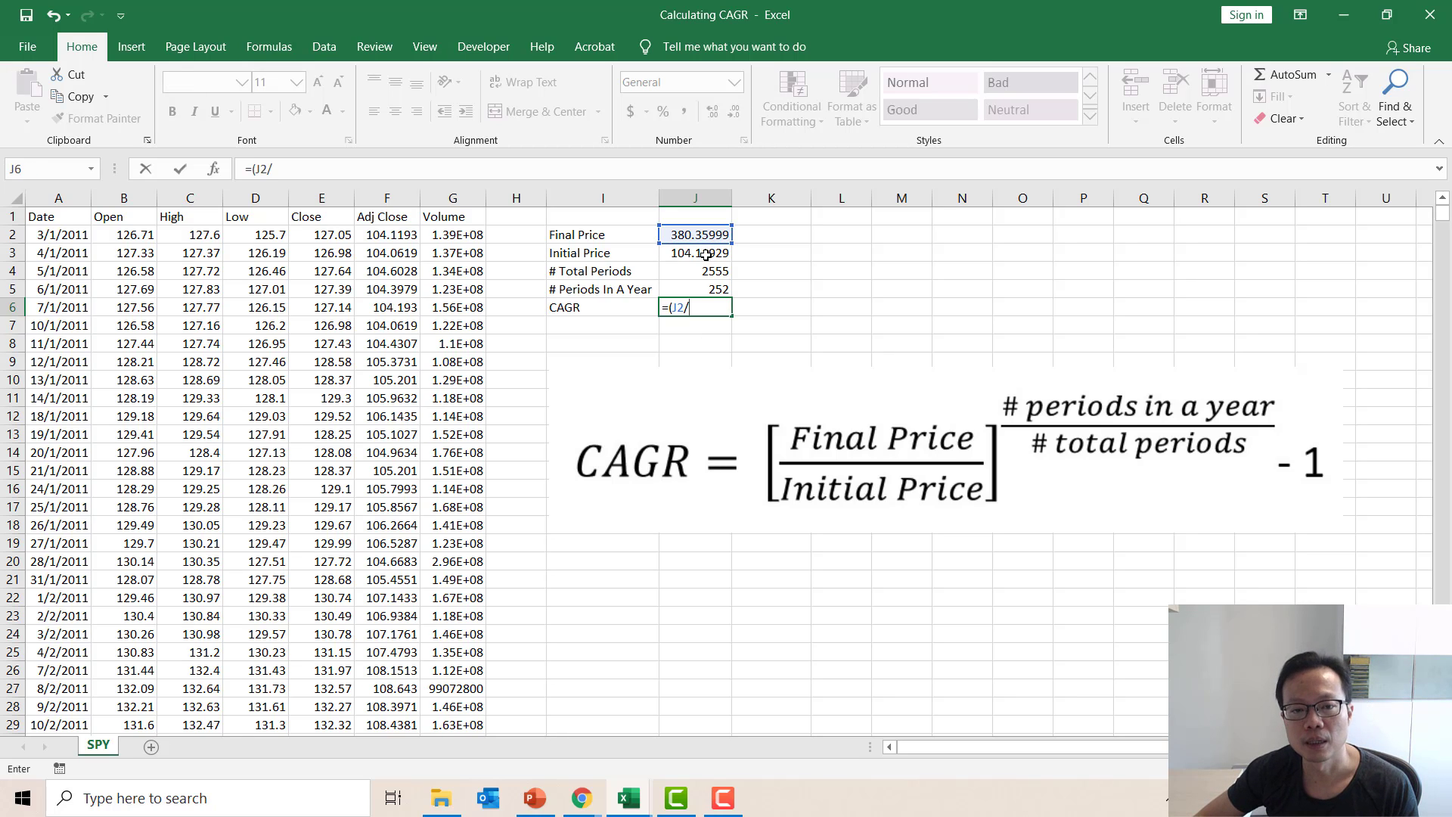
click(706, 253)
text())
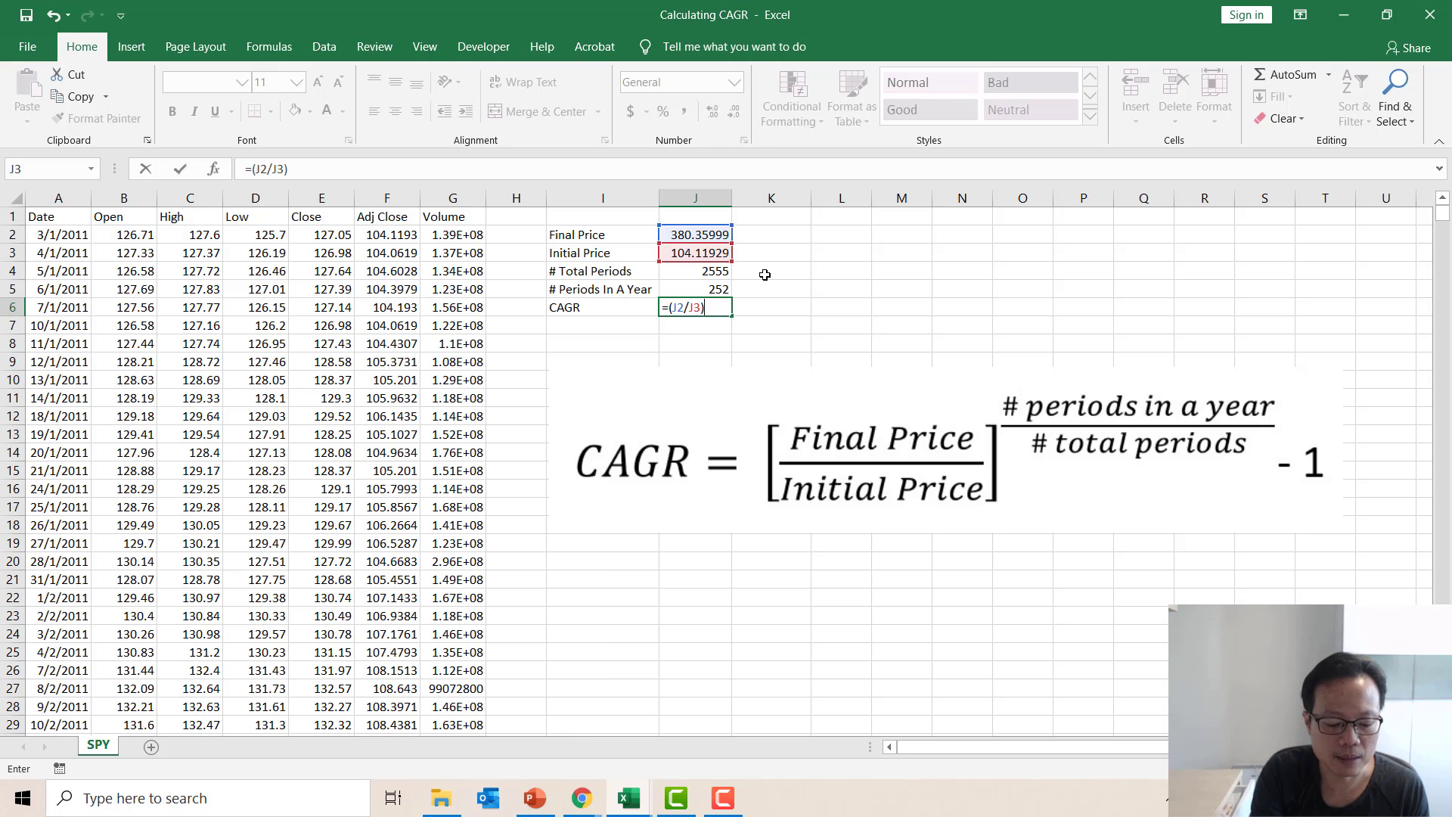
text(^)
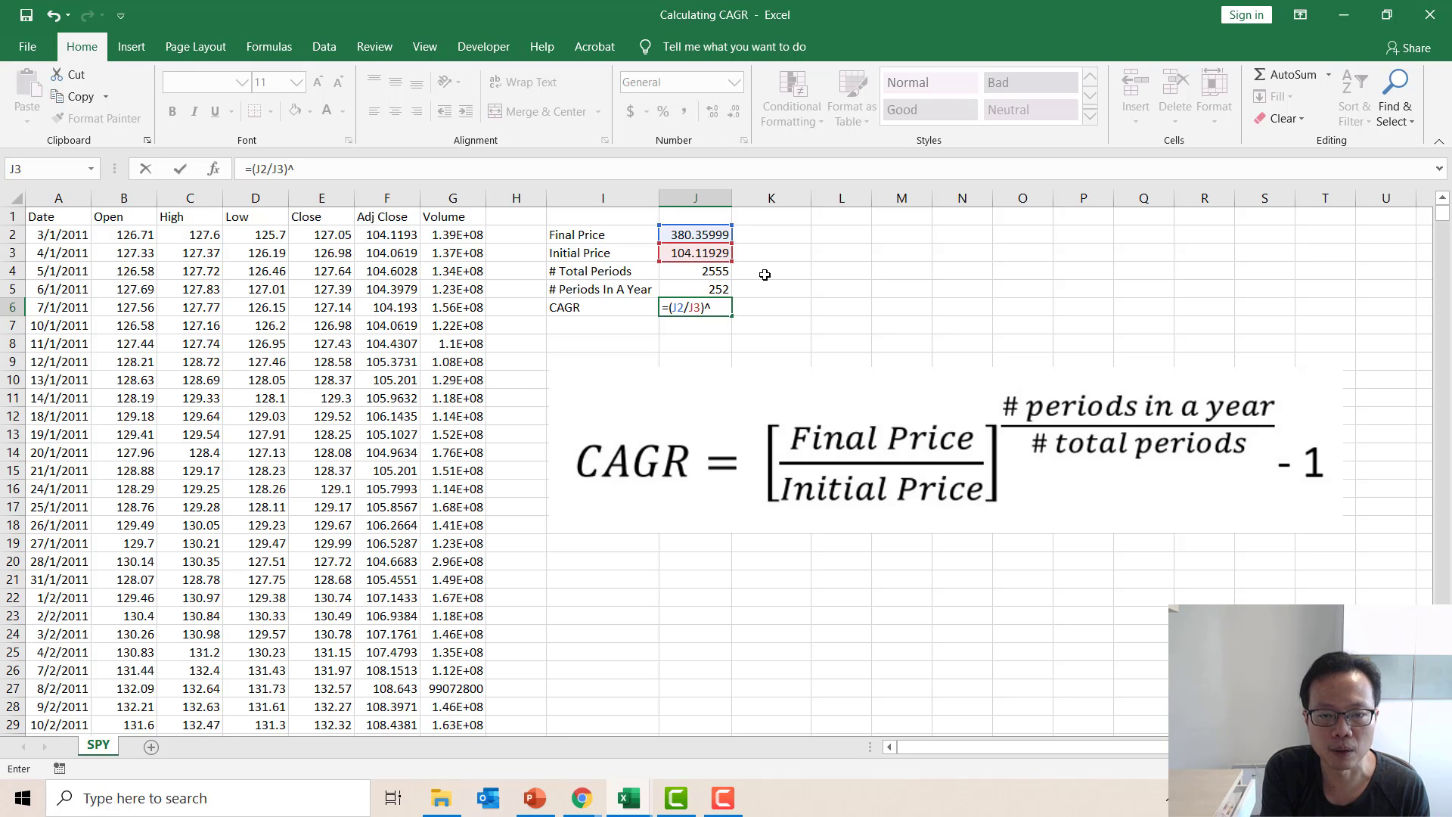
text(()
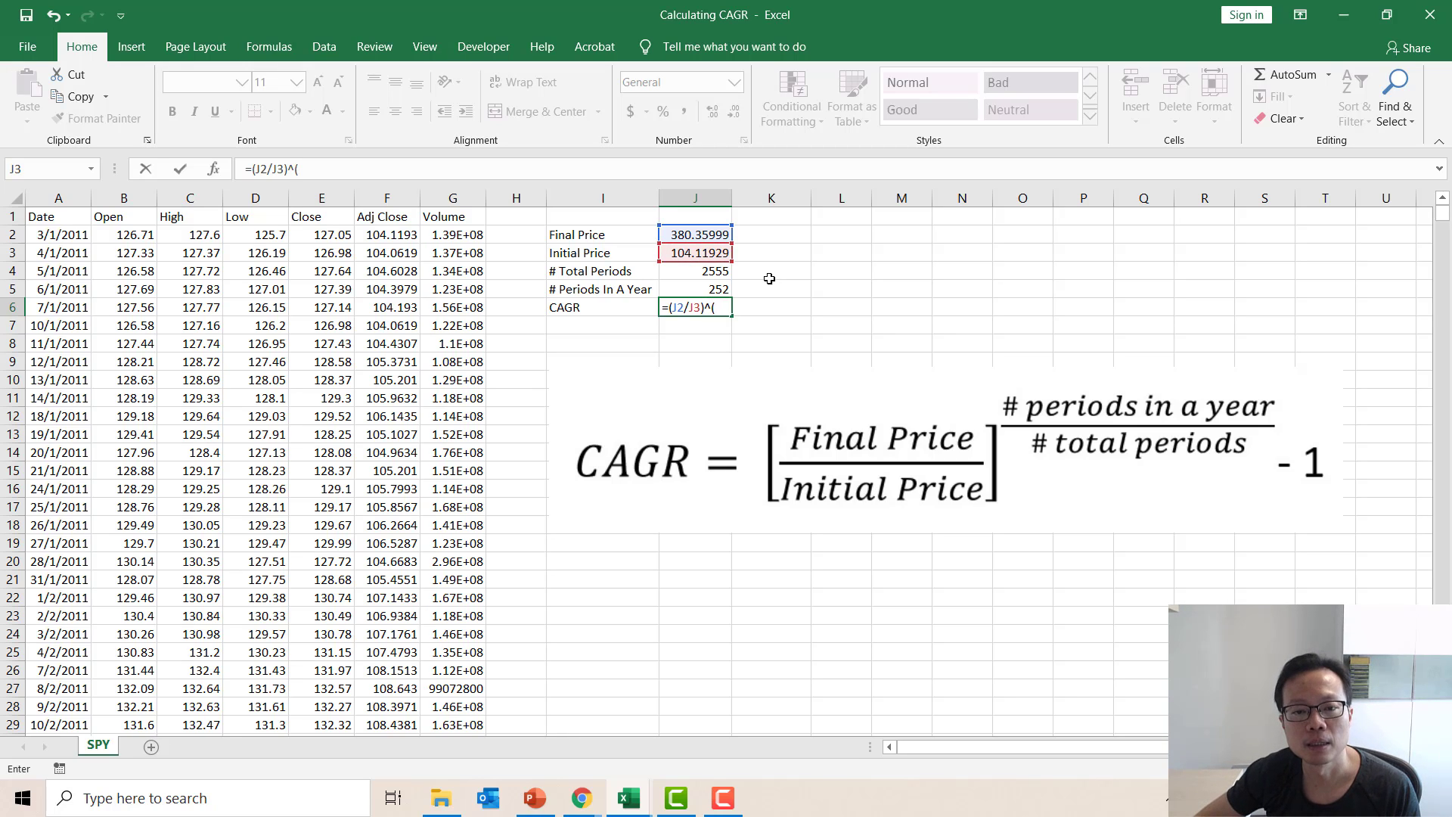
click(714, 289)
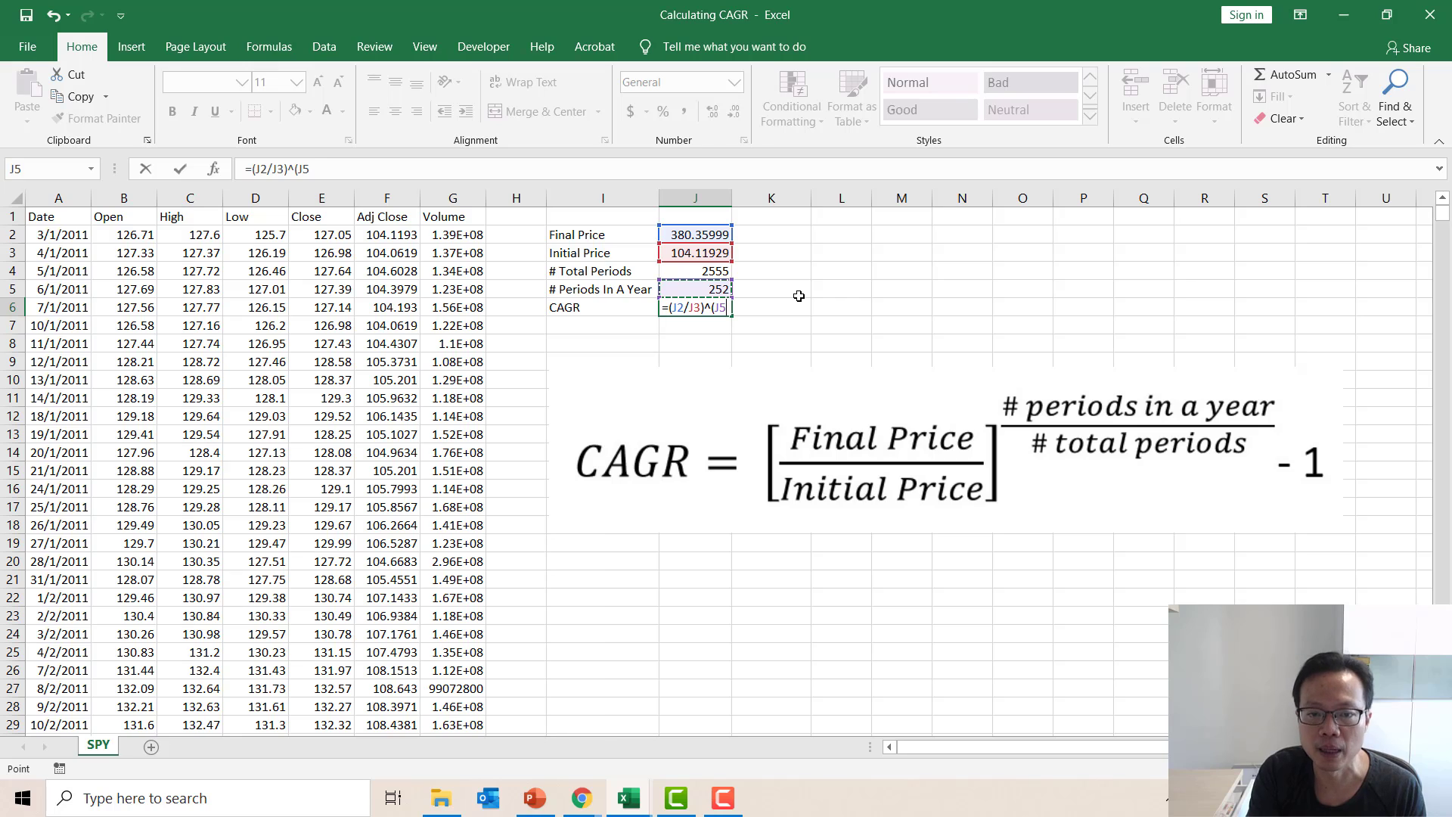
text(/)
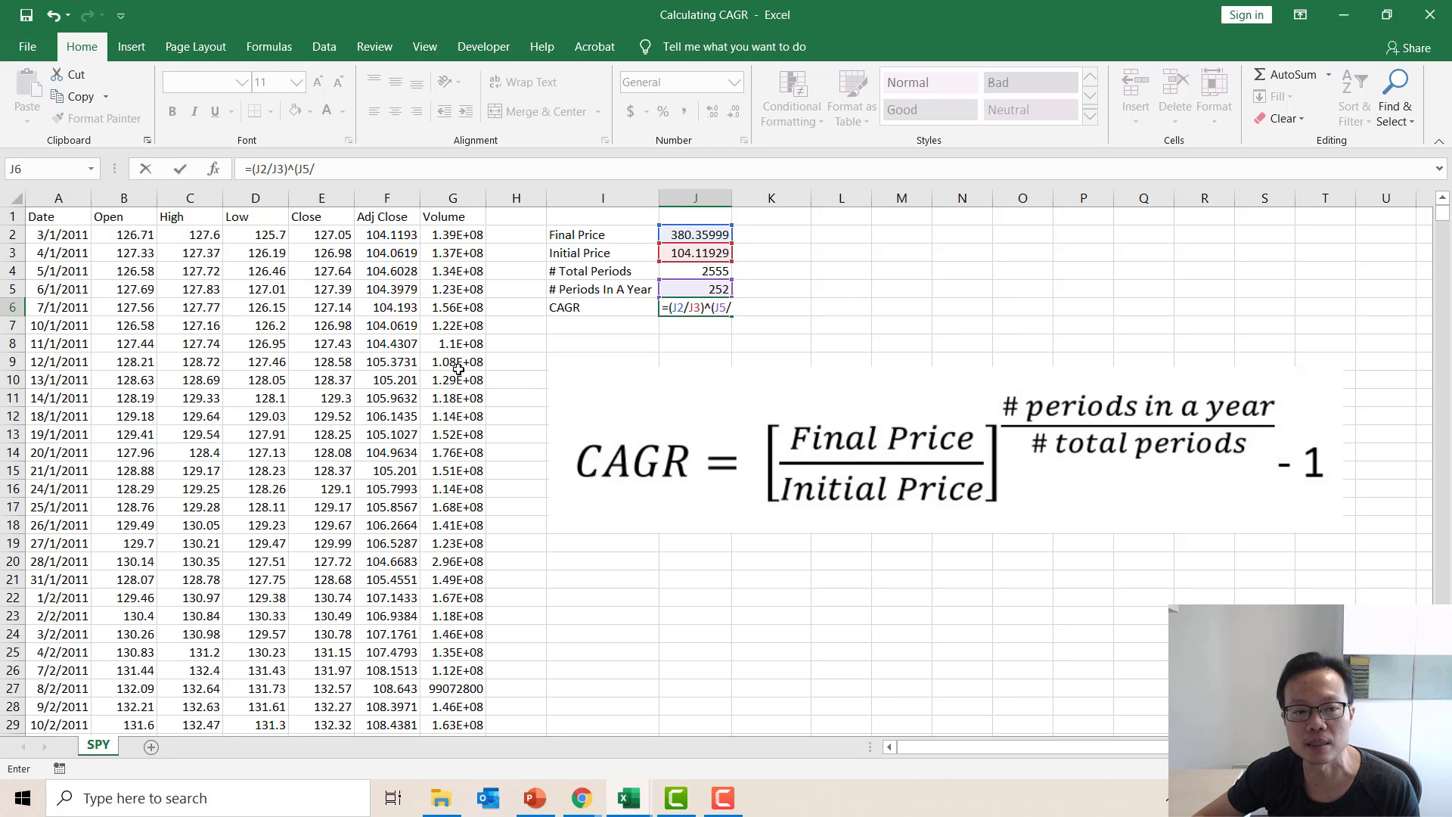
click(703, 274)
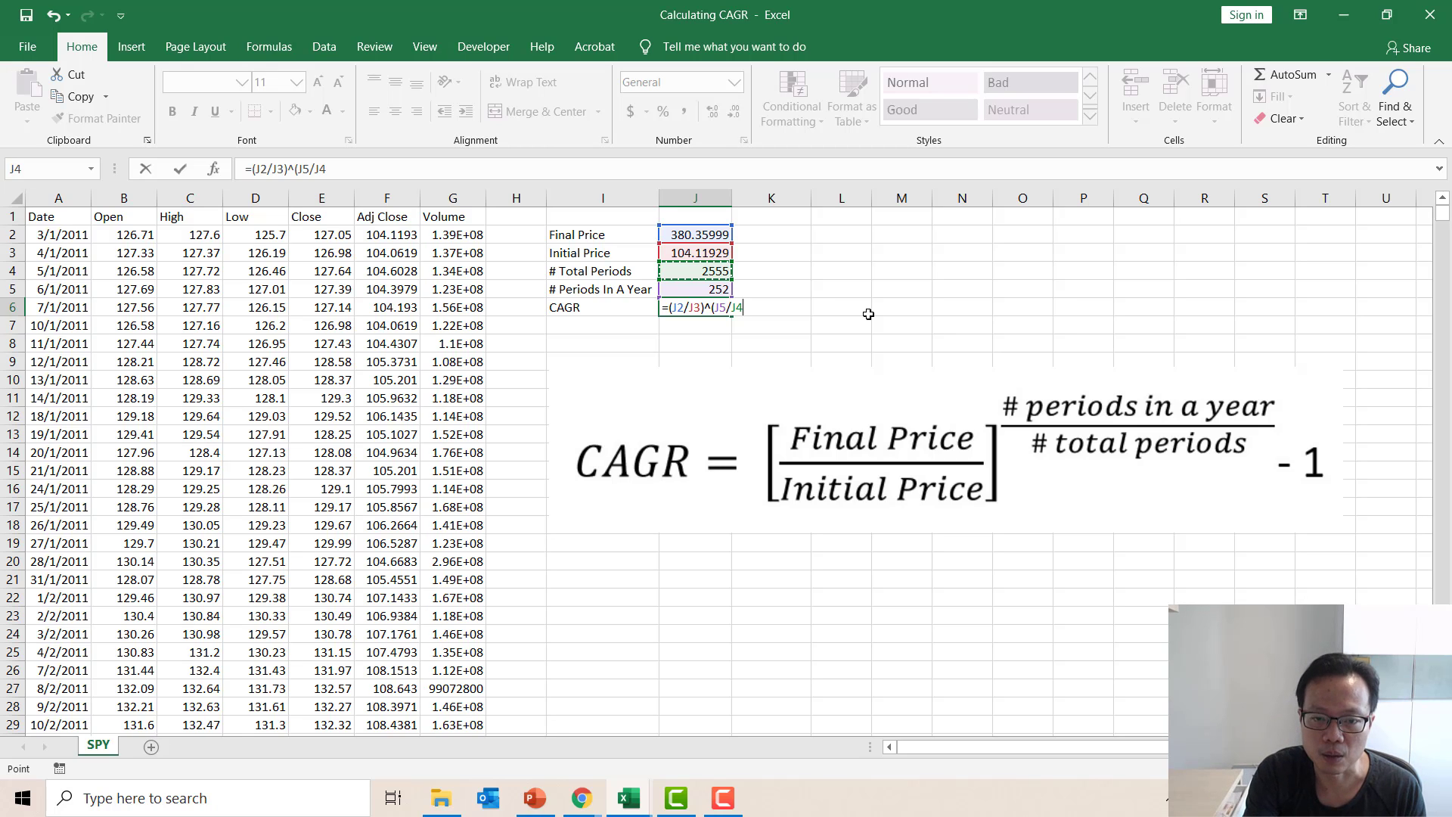
text())
text(-1)
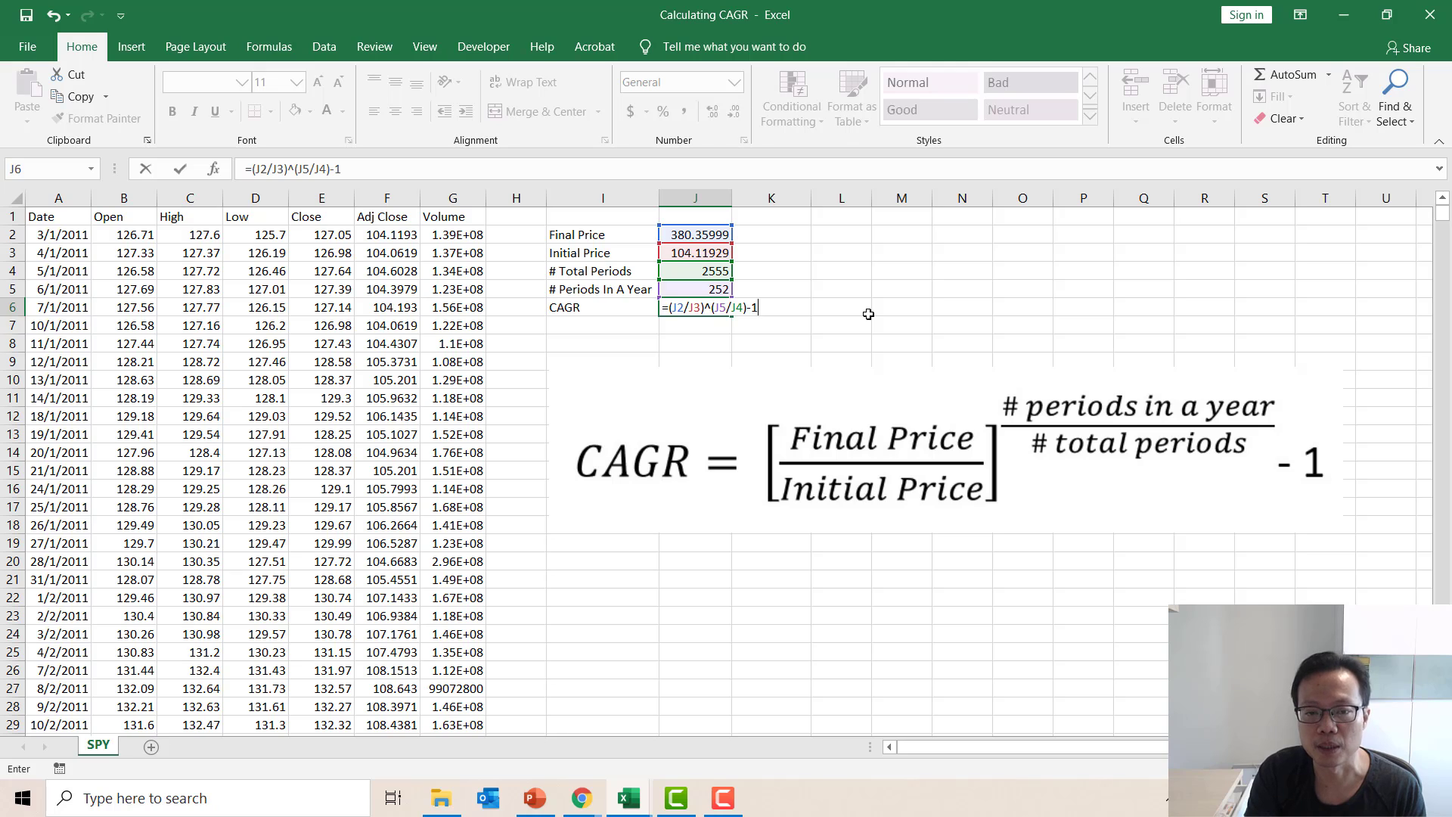
key(Return)
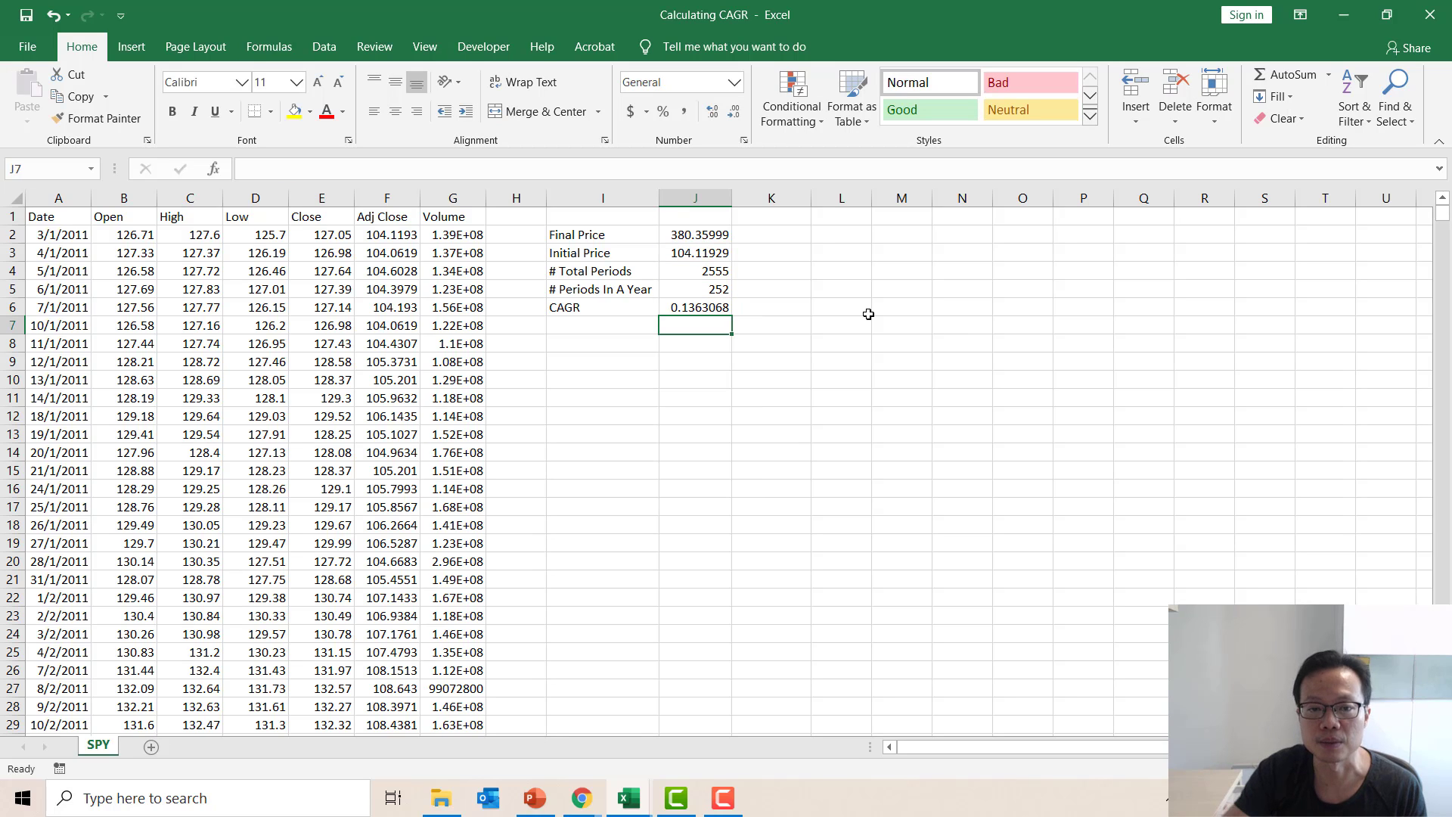
Format the CAGR result in J6 as a percentage with two decimal places.
click(702, 309)
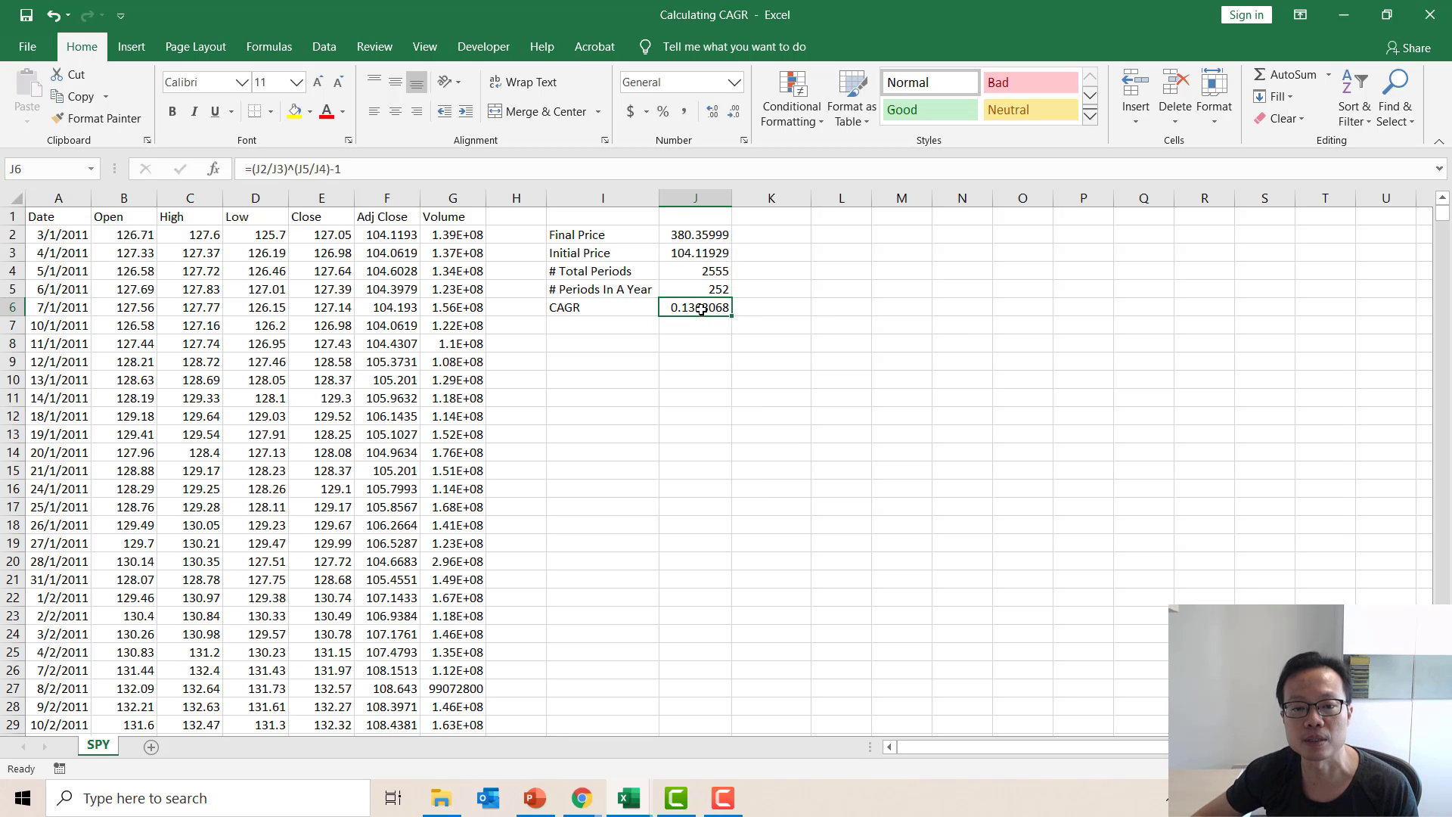
click(663, 112)
click(713, 111)
click(714, 111)
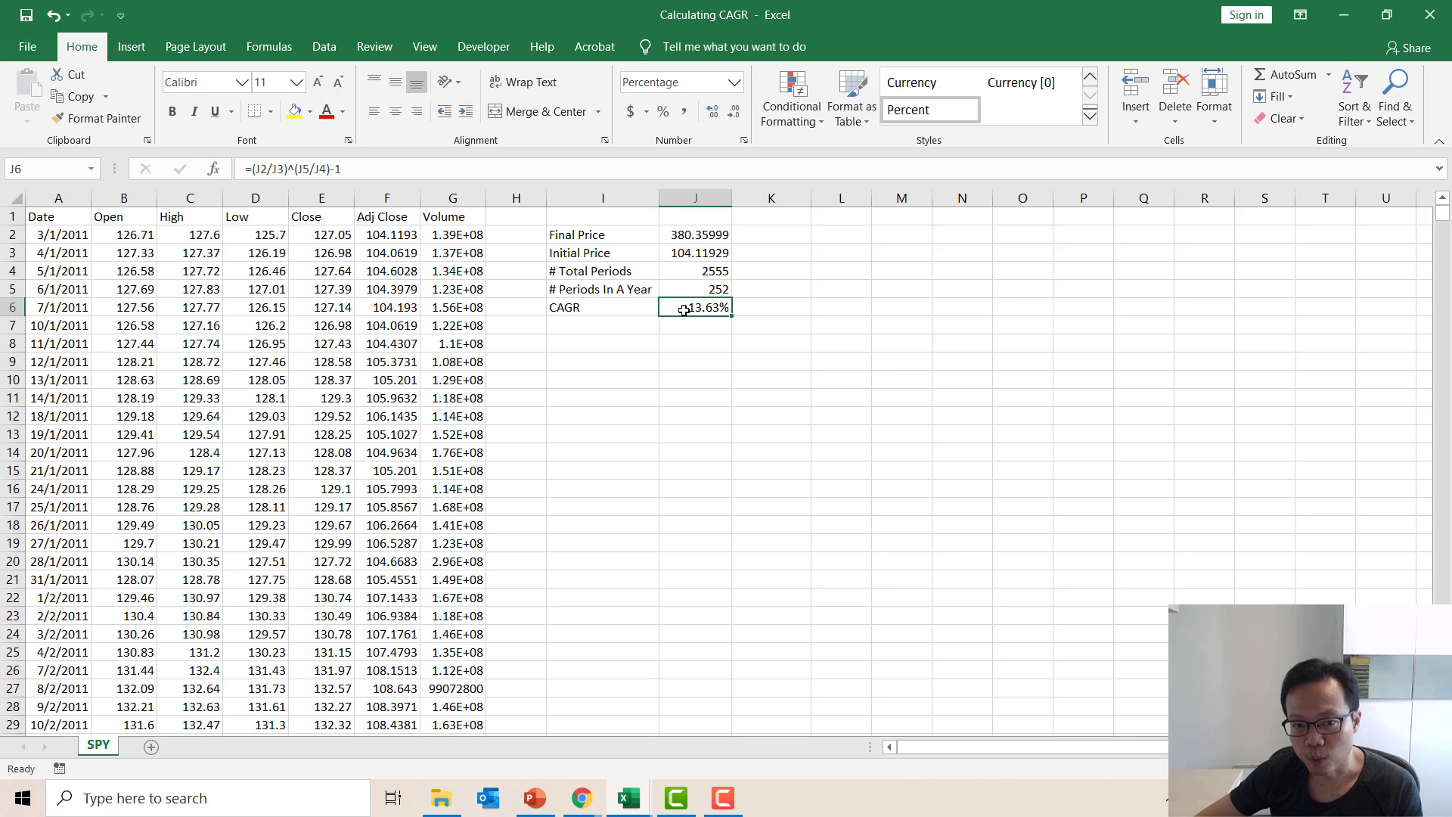
click(576, 292)
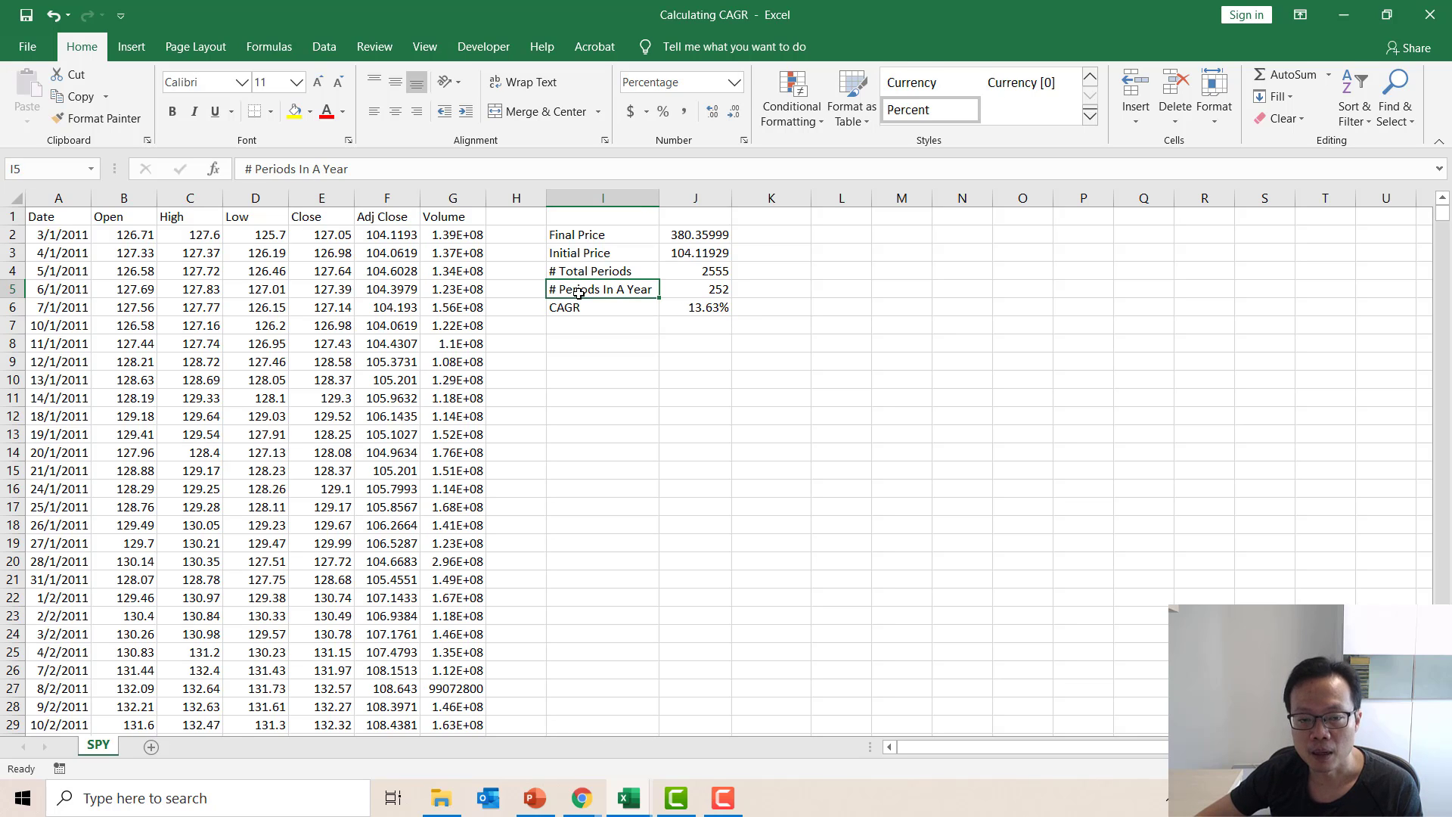
click(708, 290)
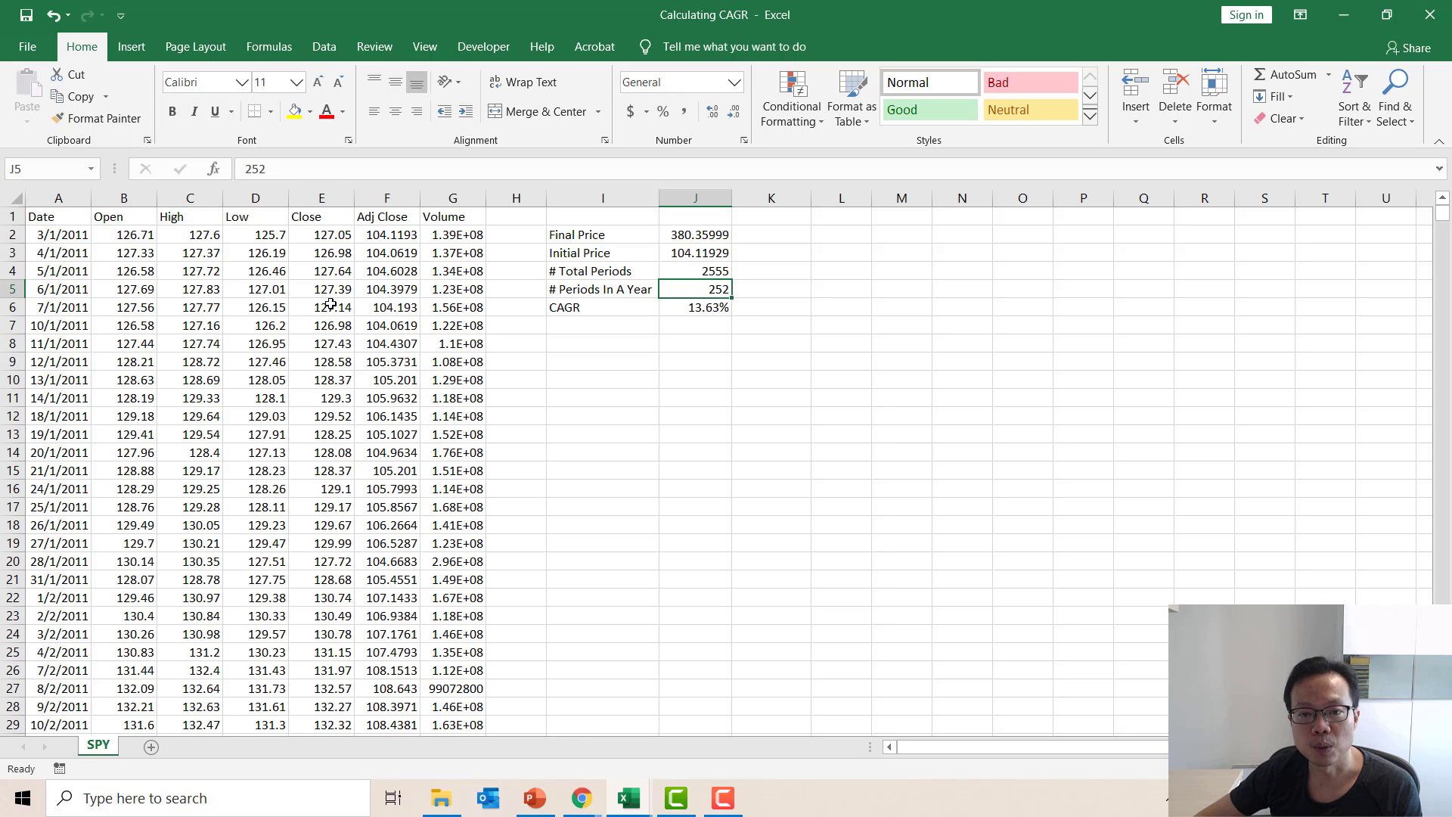